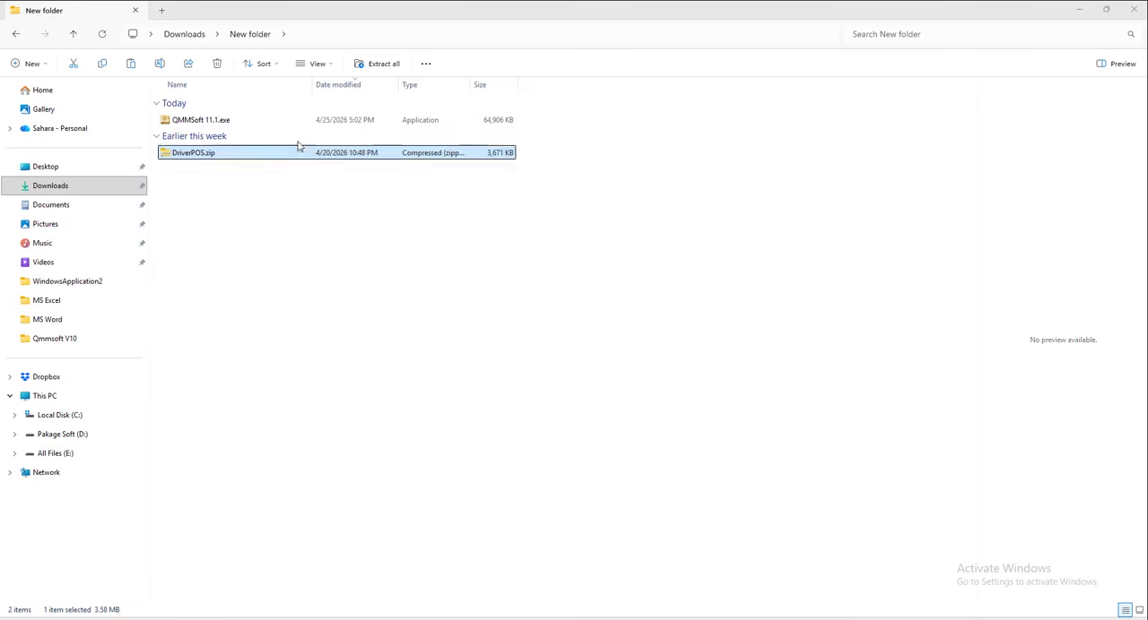
# Display the folder contents as extra large icons and extract DriverPOS.zip to the suggested DriverPOS folder.
pyautogui.click(323, 65)
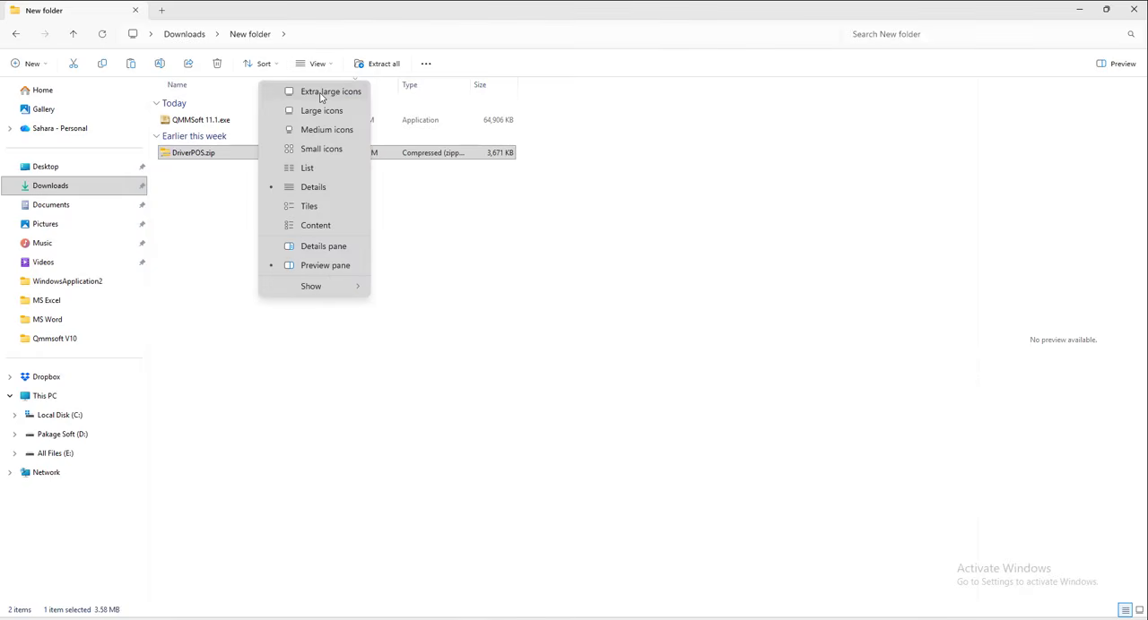
pyautogui.click(324, 91)
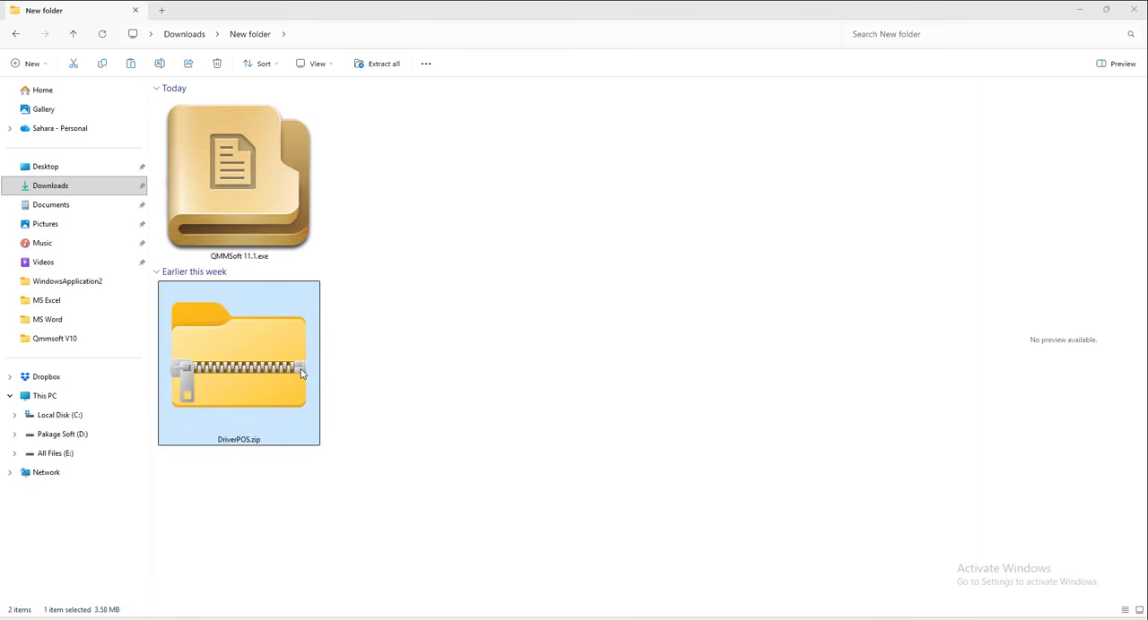
pyautogui.rightClick(240, 363)
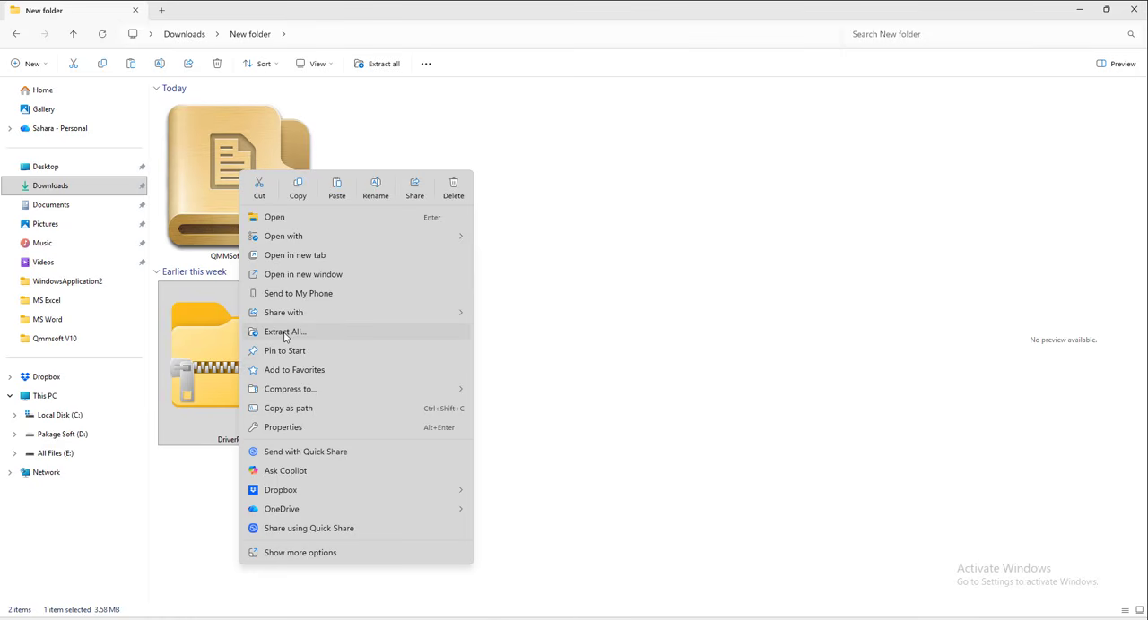
pyautogui.click(284, 334)
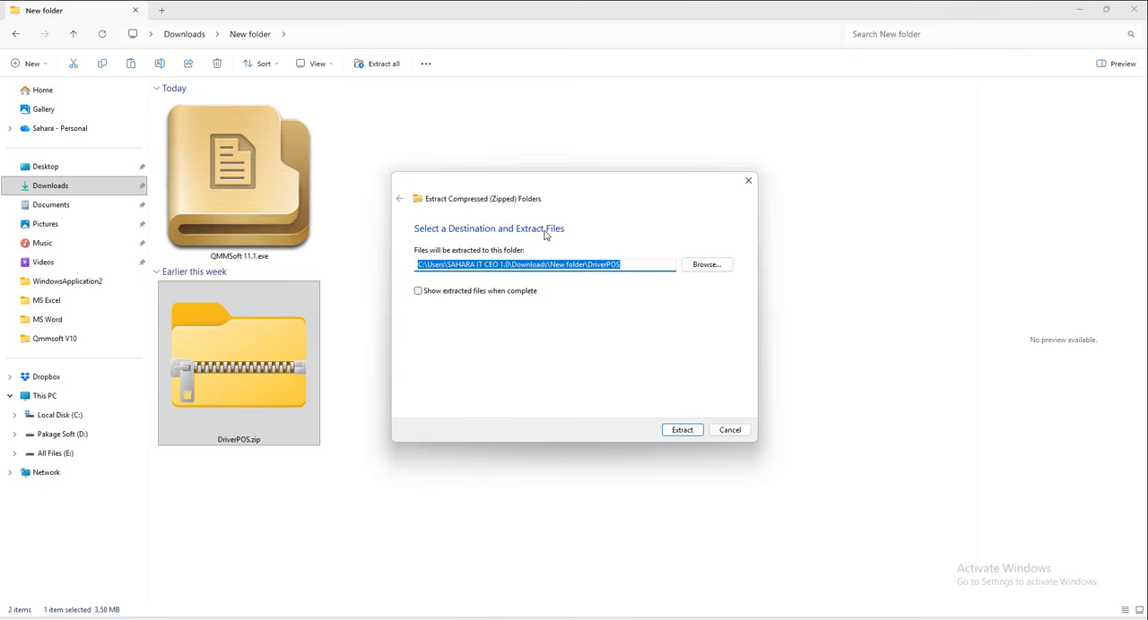
pyautogui.click(677, 430)
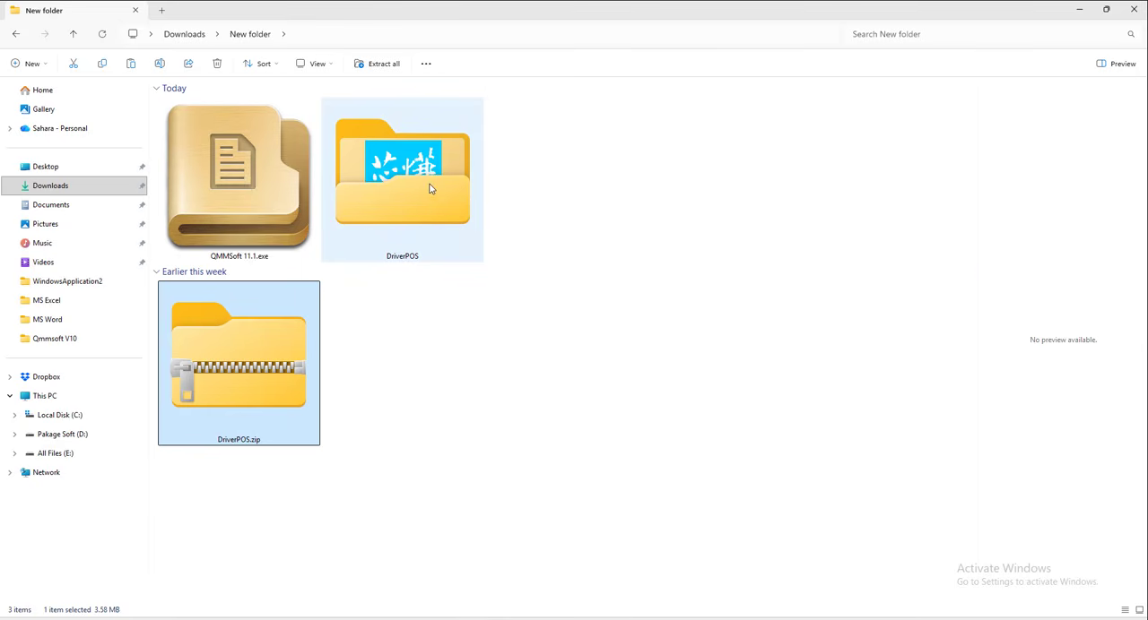
# Open the extracted DriverPOS folder and run XPrinter Driver Setup V7.77.exe.
pyautogui.click(400, 182)
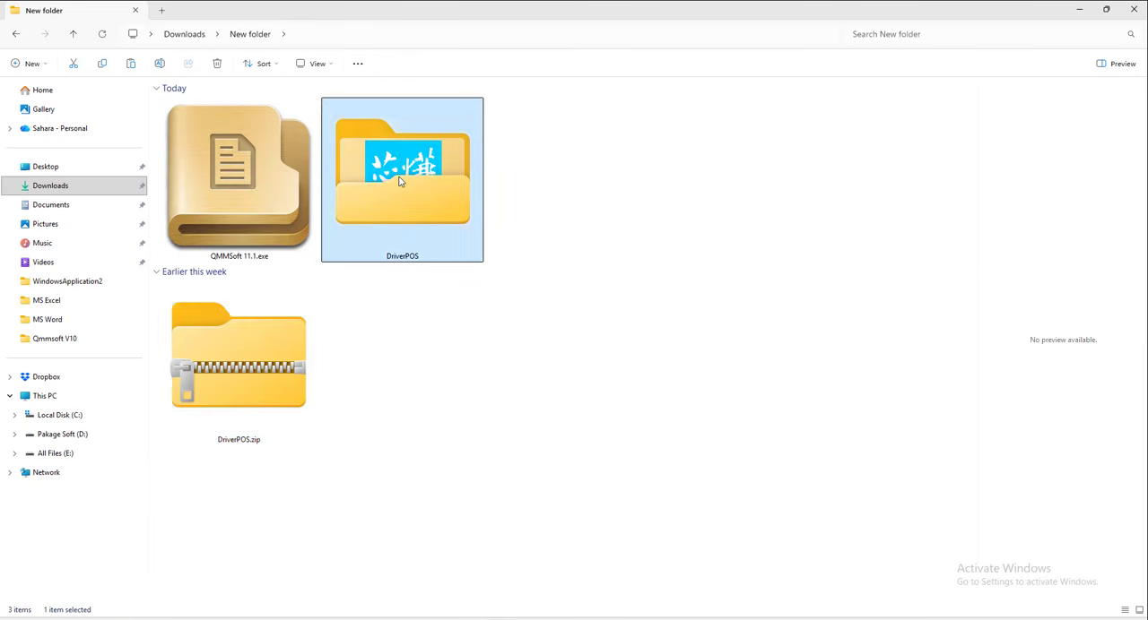
pyautogui.doubleClick(400, 182)
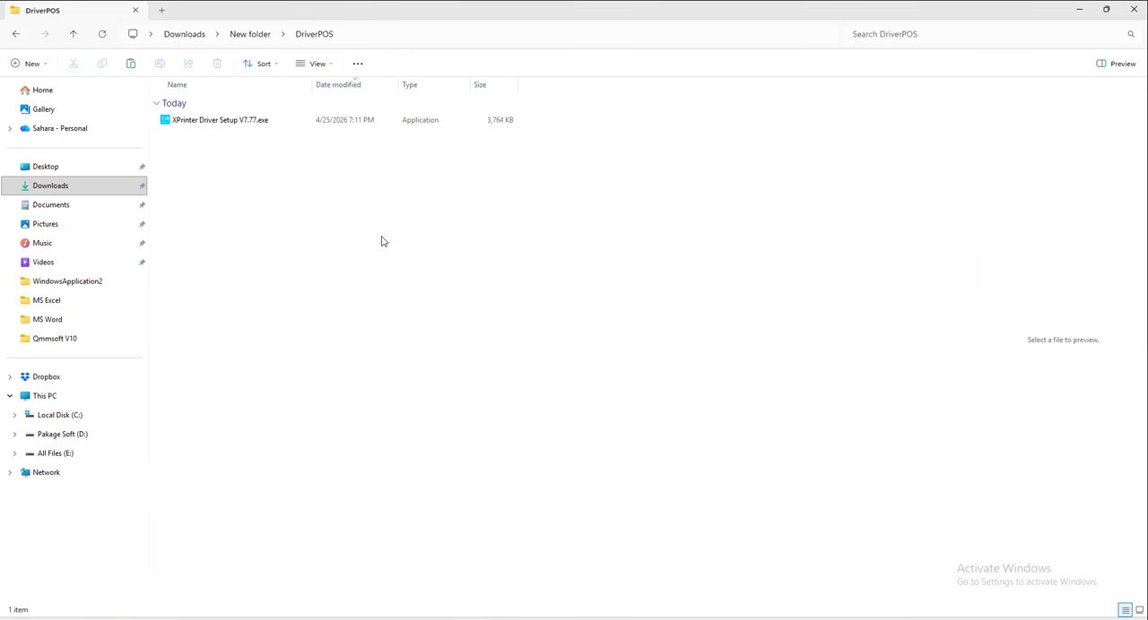
pyautogui.click(239, 126)
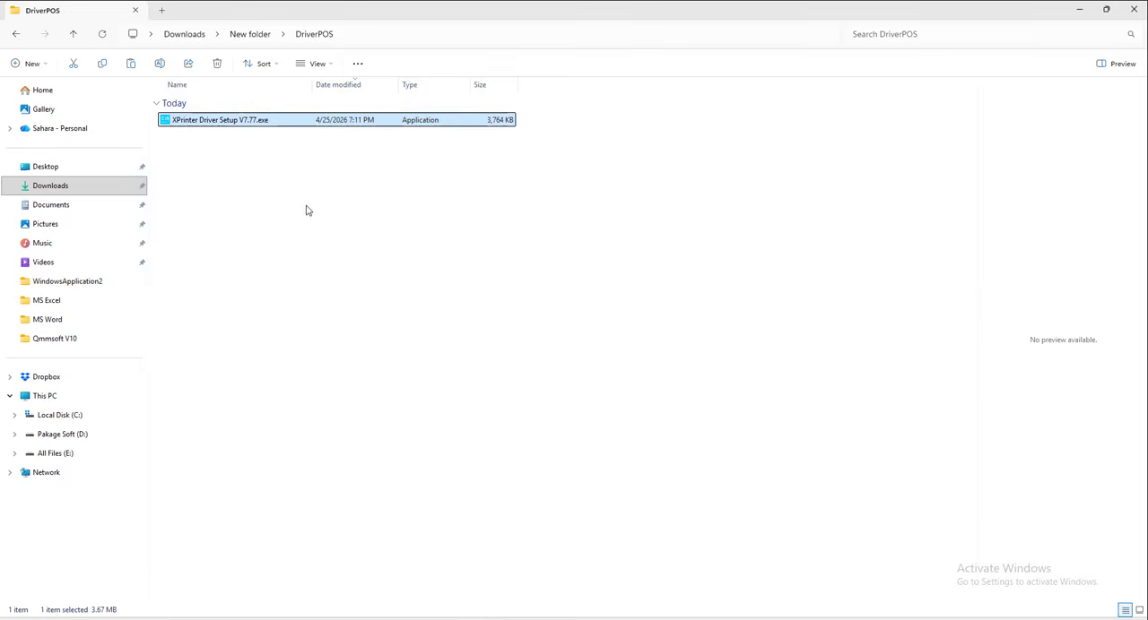
pyautogui.doubleClick(252, 124)
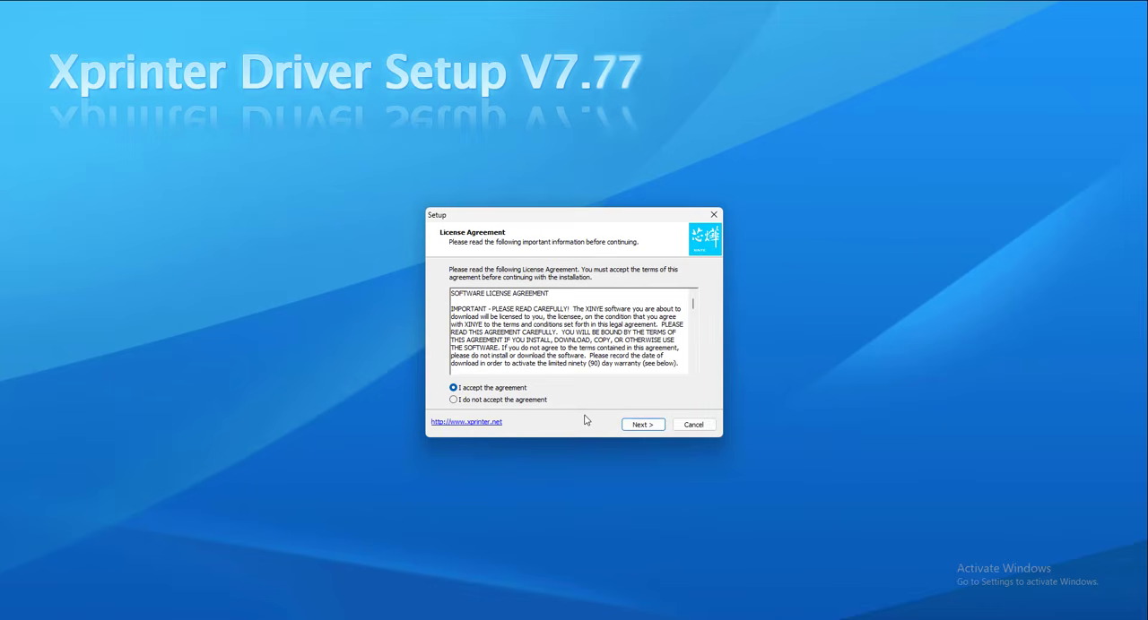
# Accept the license, install XPrinter Driver V7.77 with a desktop shortcut, and finish setup by launching the driver.
pyautogui.click(639, 426)
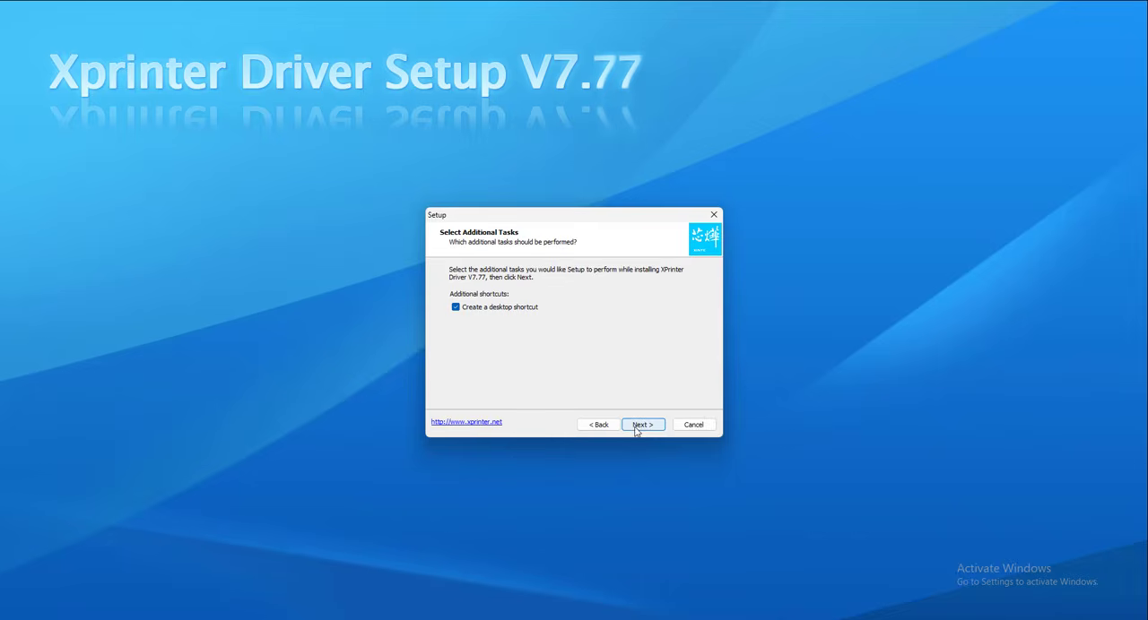
pyautogui.click(638, 426)
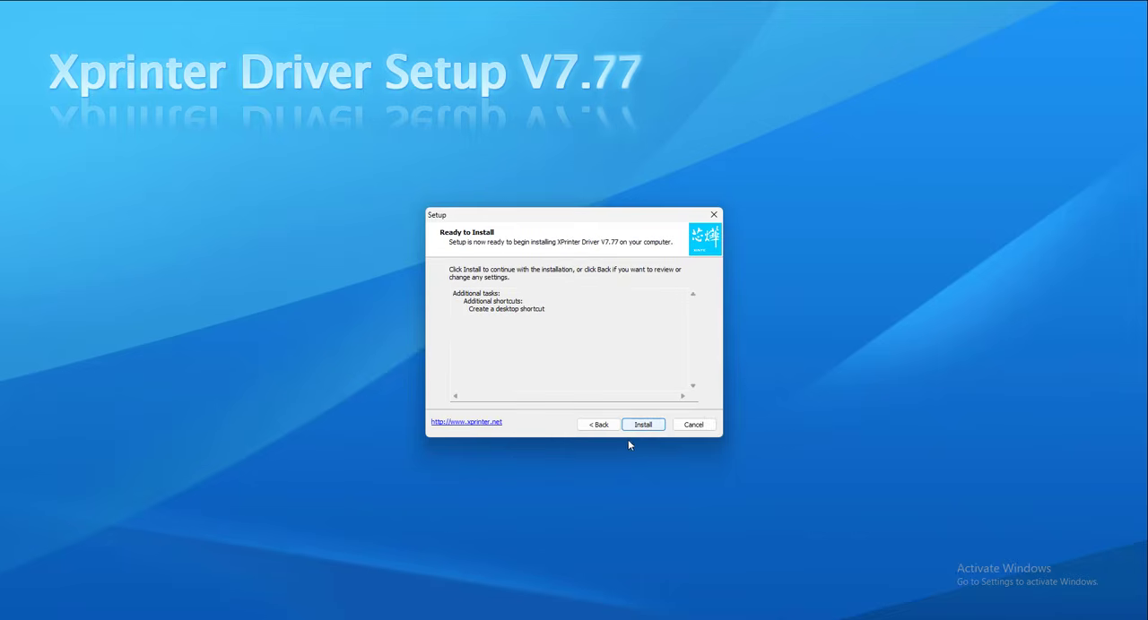
pyautogui.click(643, 426)
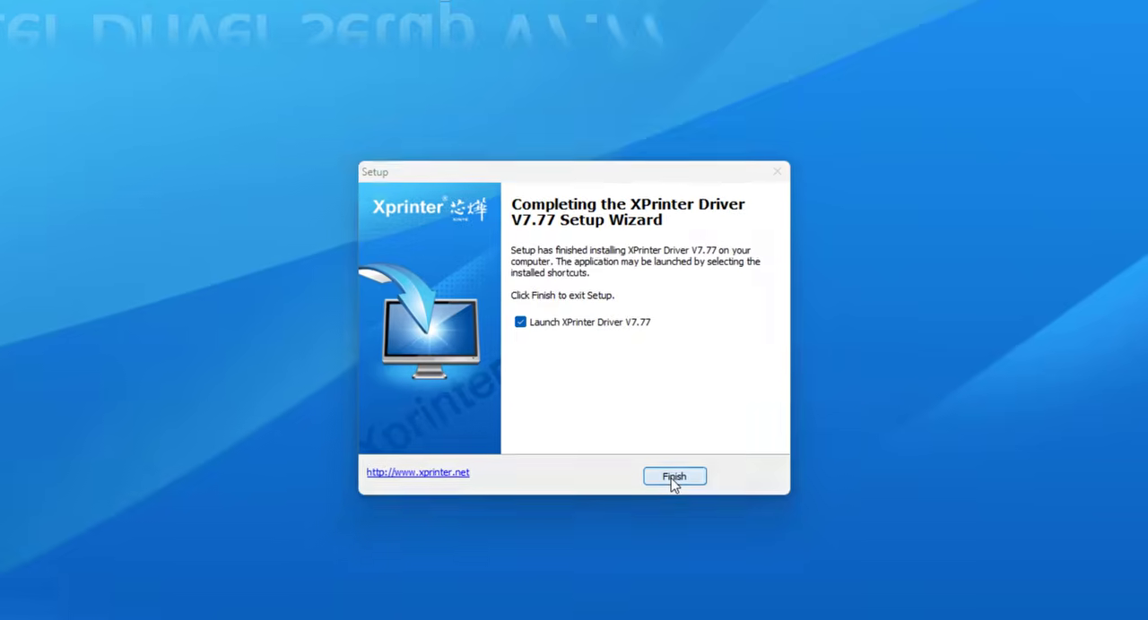
pyautogui.click(659, 461)
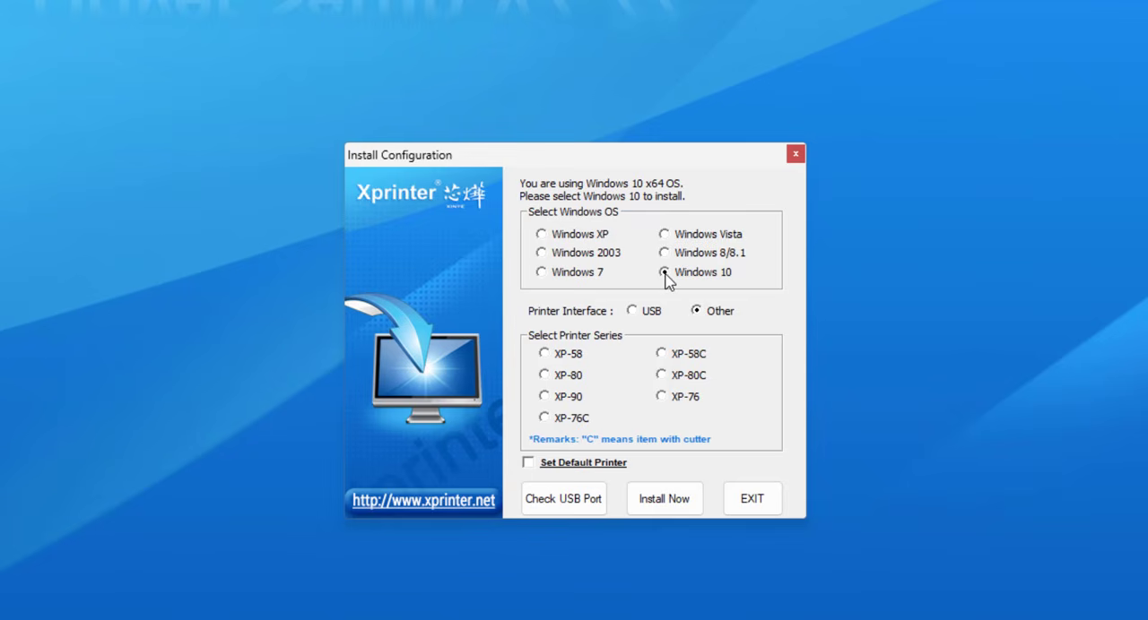
# Select the XP-80 printer series and run the USB port check twice to find the port of the connected printer.
pyautogui.click(632, 311)
pyautogui.click(547, 378)
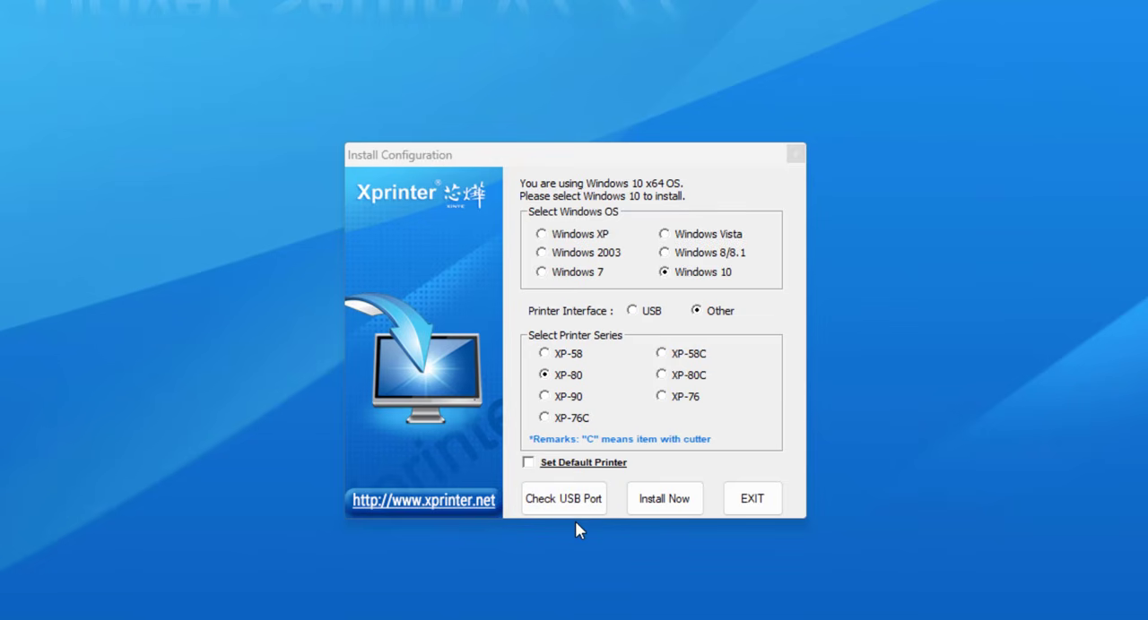
pyautogui.click(564, 504)
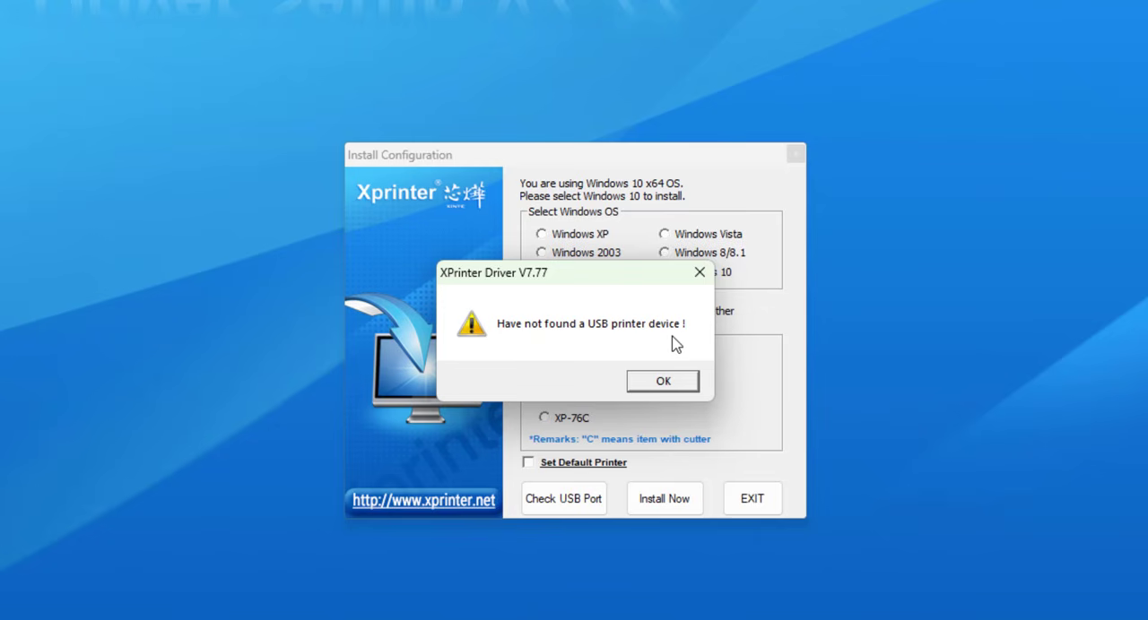
pyautogui.click(657, 386)
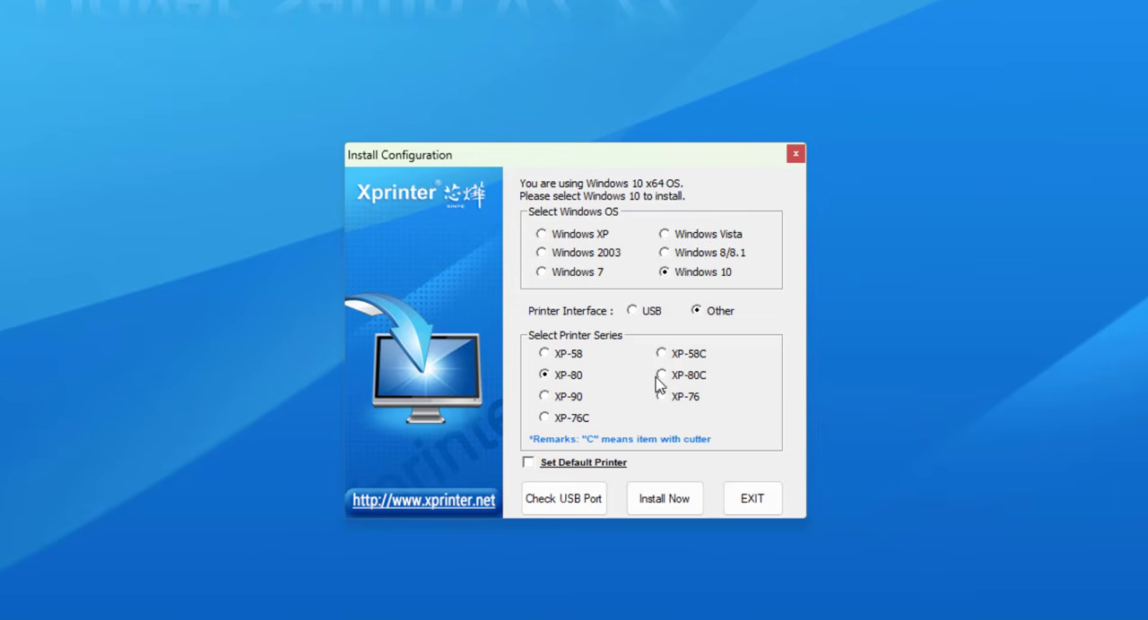
pyautogui.click(574, 512)
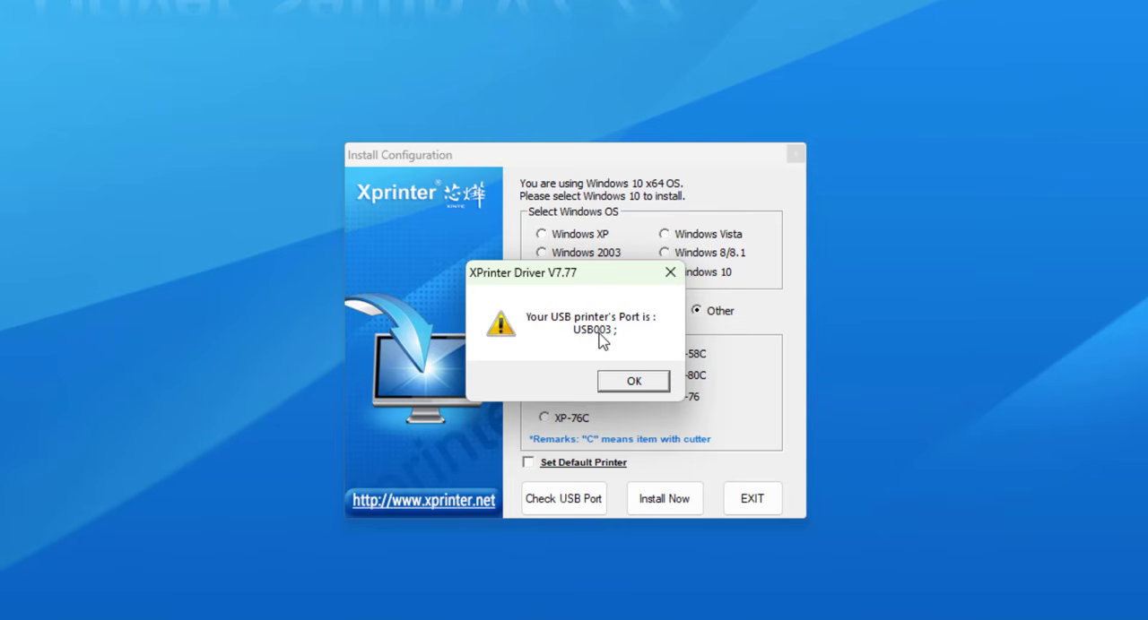
pyautogui.click(633, 379)
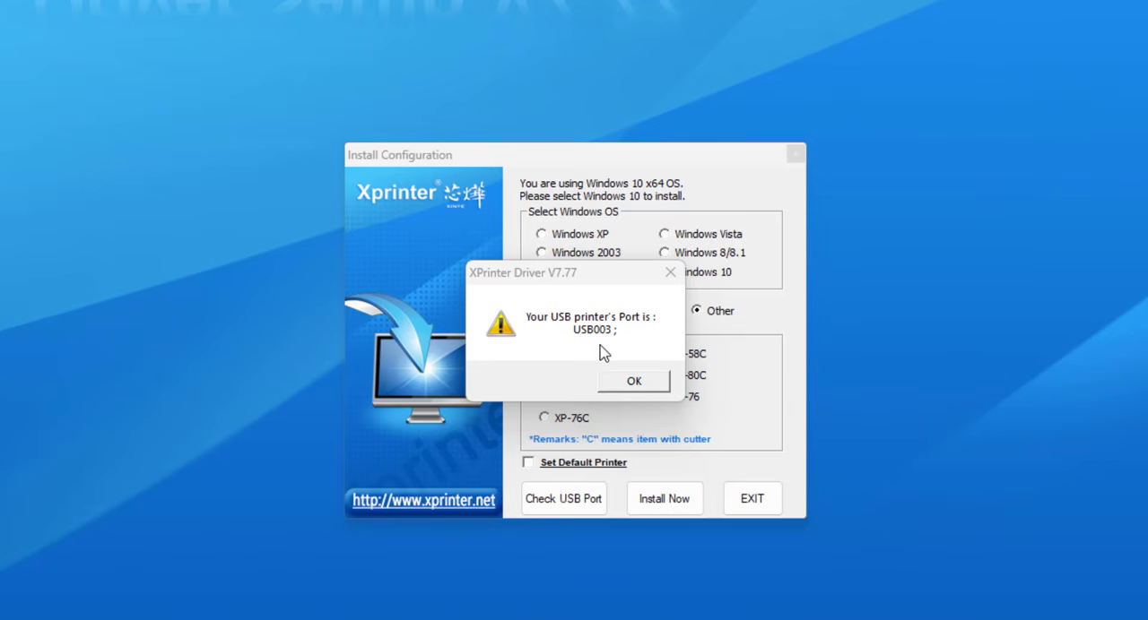
pyautogui.click(633, 382)
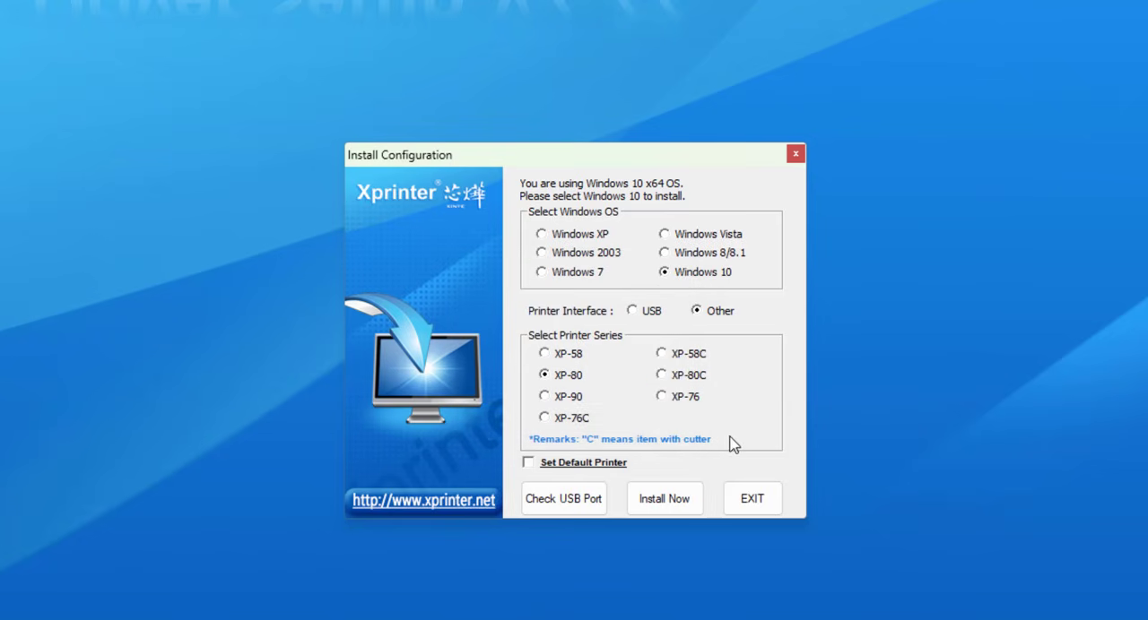
# Install the driver for the XP-80C printer series on Windows 10 and choose to configure the printer right away.
pyautogui.click(664, 376)
pyautogui.click(651, 504)
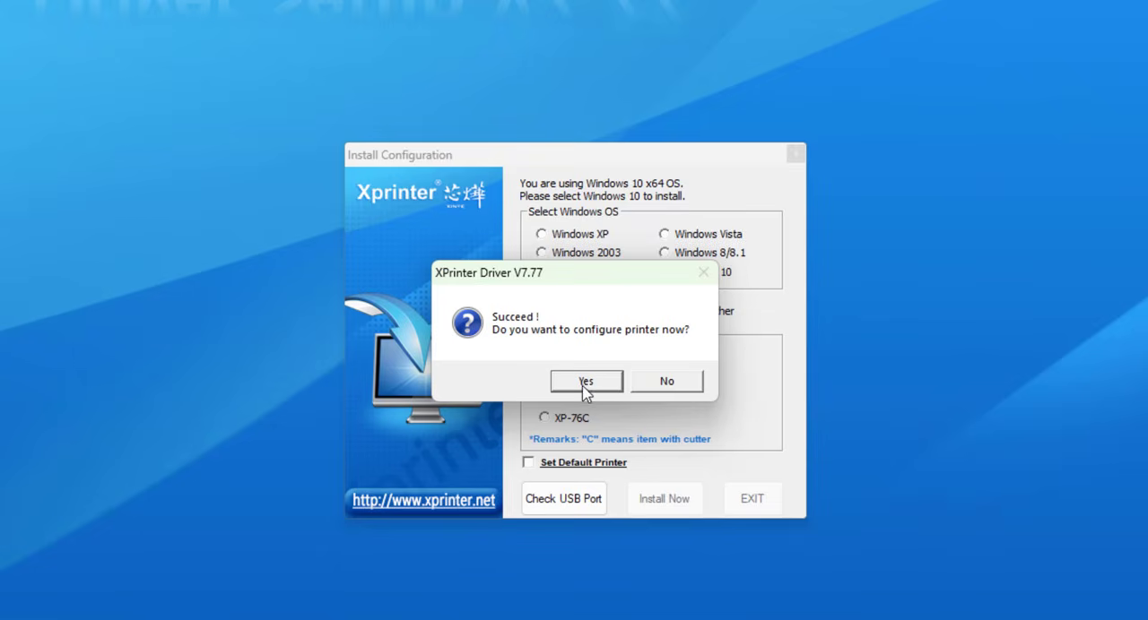
pyautogui.click(589, 381)
# Assign port USB003 to the newly installed XP-80C printer and save its properties.
pyautogui.moveTo(719, 320); pyautogui.dragTo(555, 88)
pyautogui.scroll(-2, 548, 325)
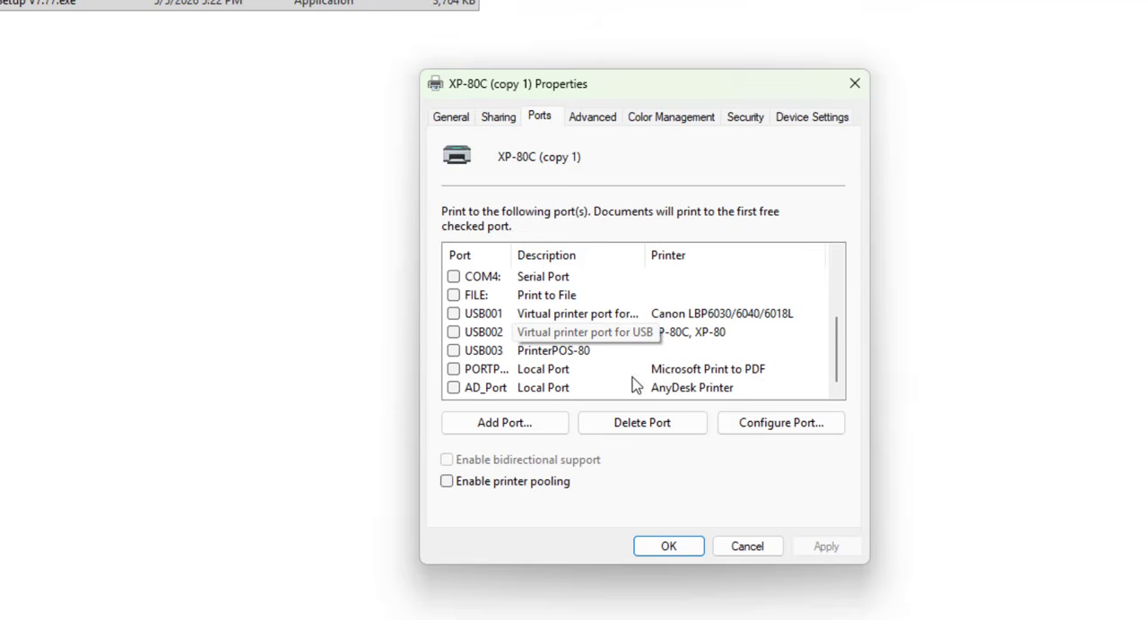
pyautogui.click(455, 351)
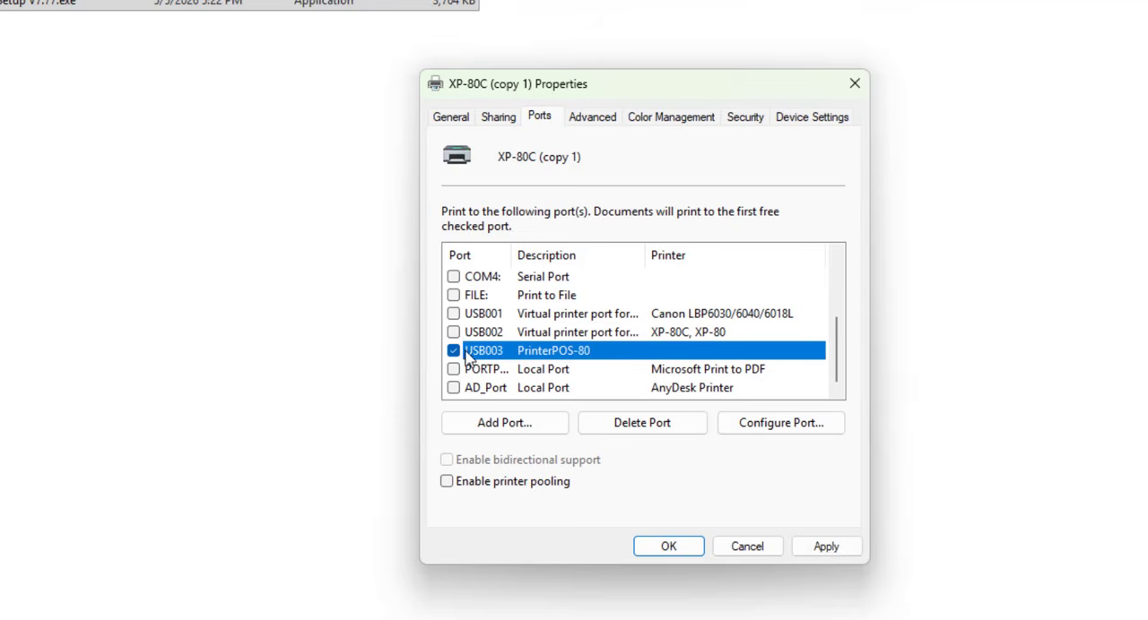
pyautogui.click(818, 548)
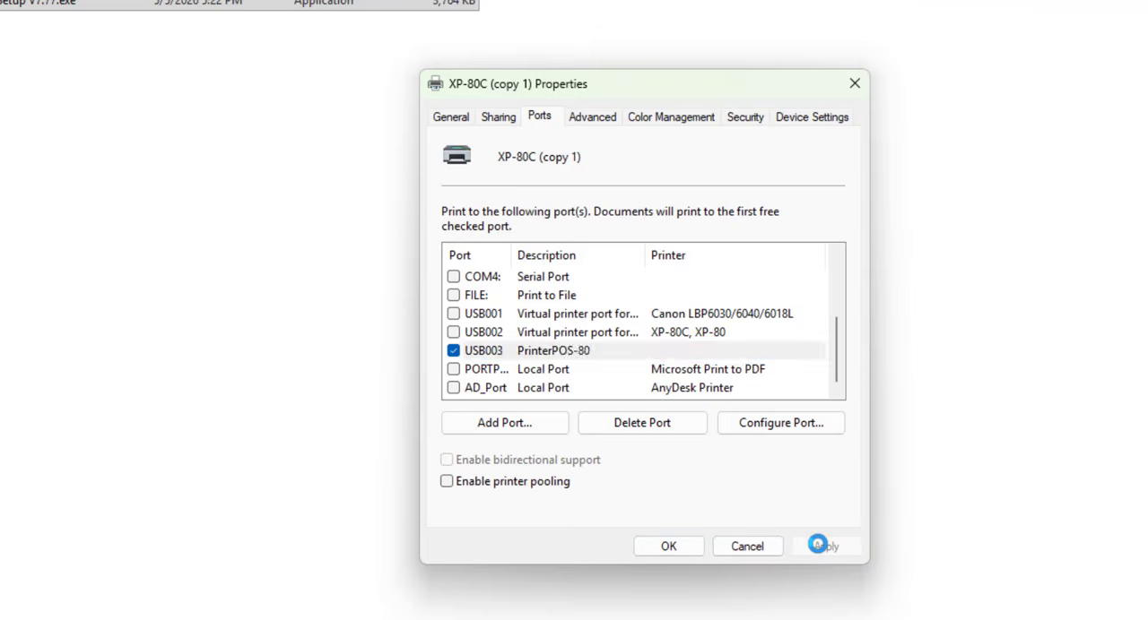
pyautogui.click(664, 549)
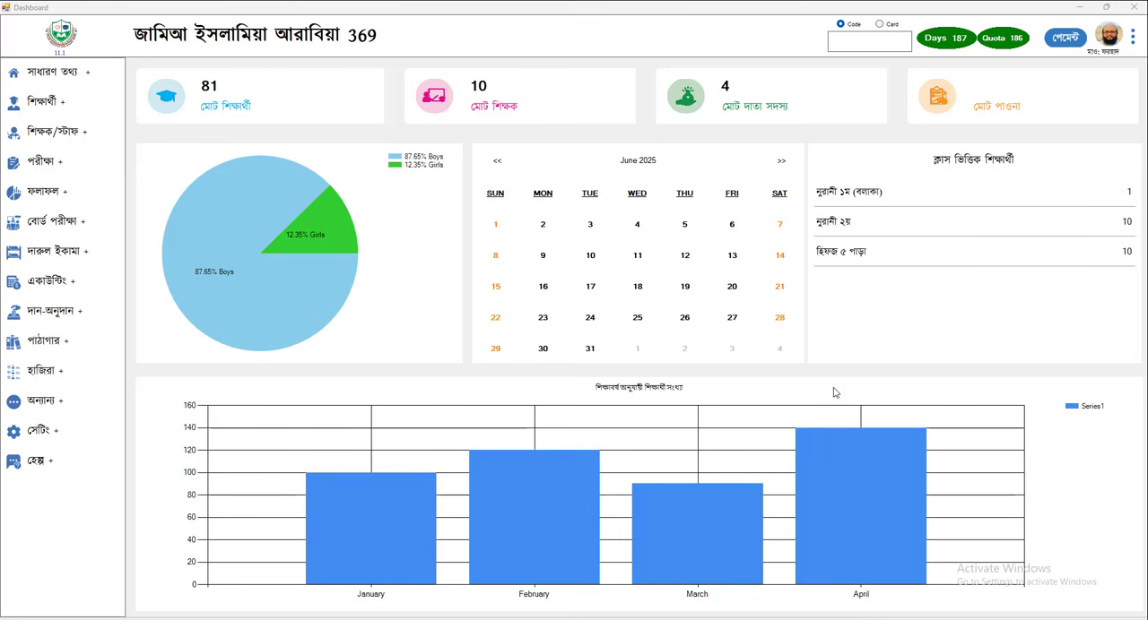
# Switch to the madrasa management dashboard and open the student fee collection form (শিক্ষার্থীর ফি গ্রহণ) under accounting.
pyautogui.click(71, 284)
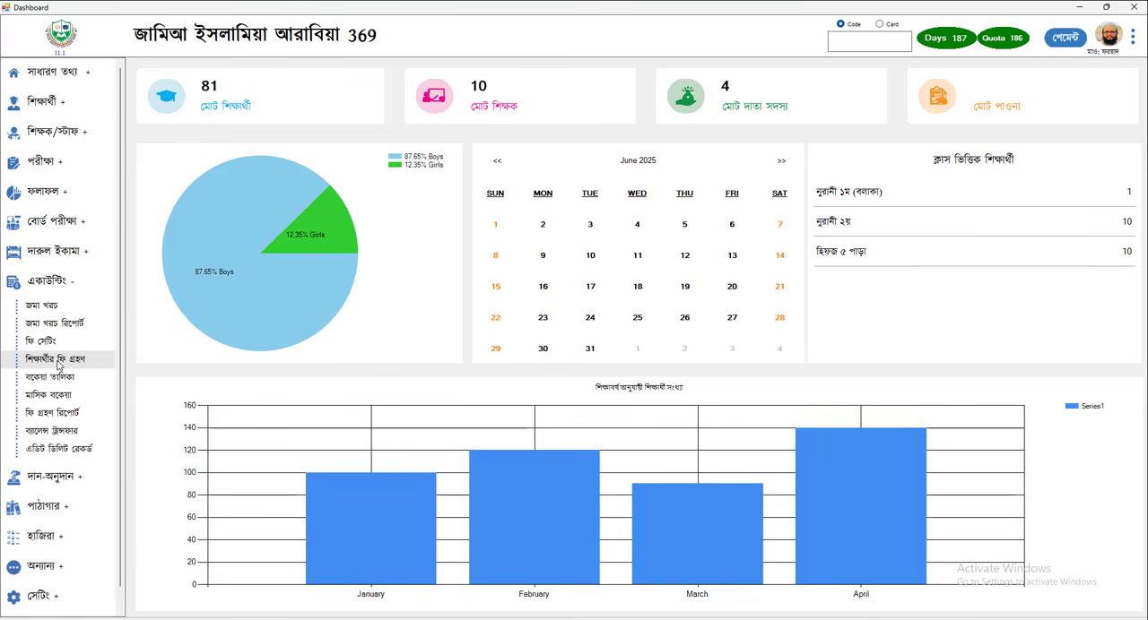
pyautogui.click(56, 361)
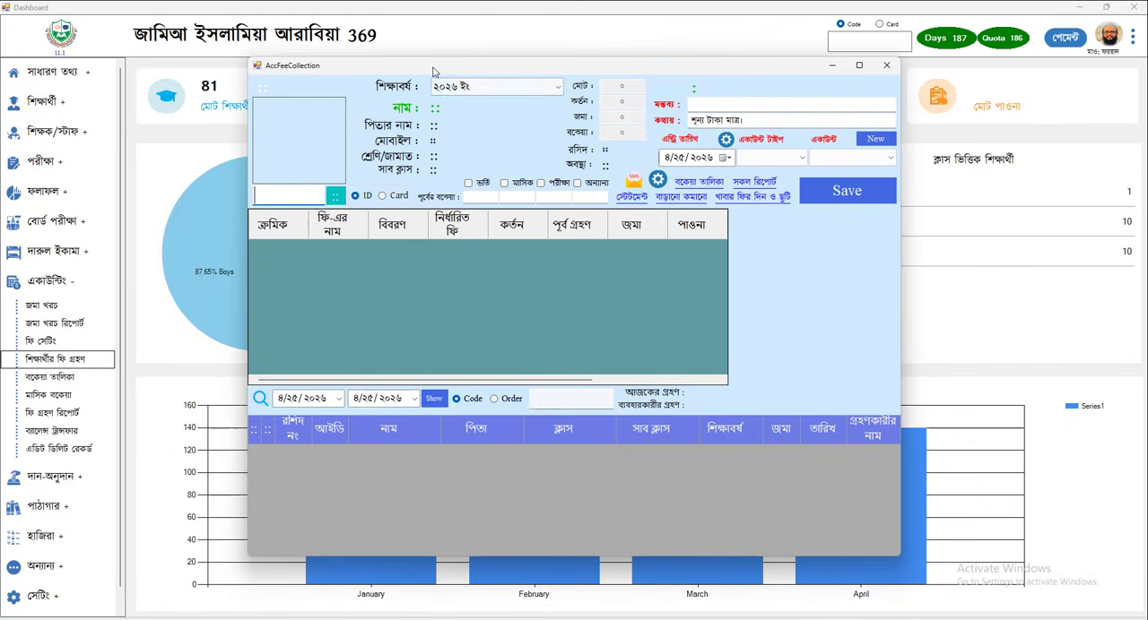
pyautogui.moveTo(433, 72)
pyautogui.mouseDown()
pyautogui.moveTo(385, 82)
pyautogui.moveTo(425, 83)
pyautogui.mouseUp()
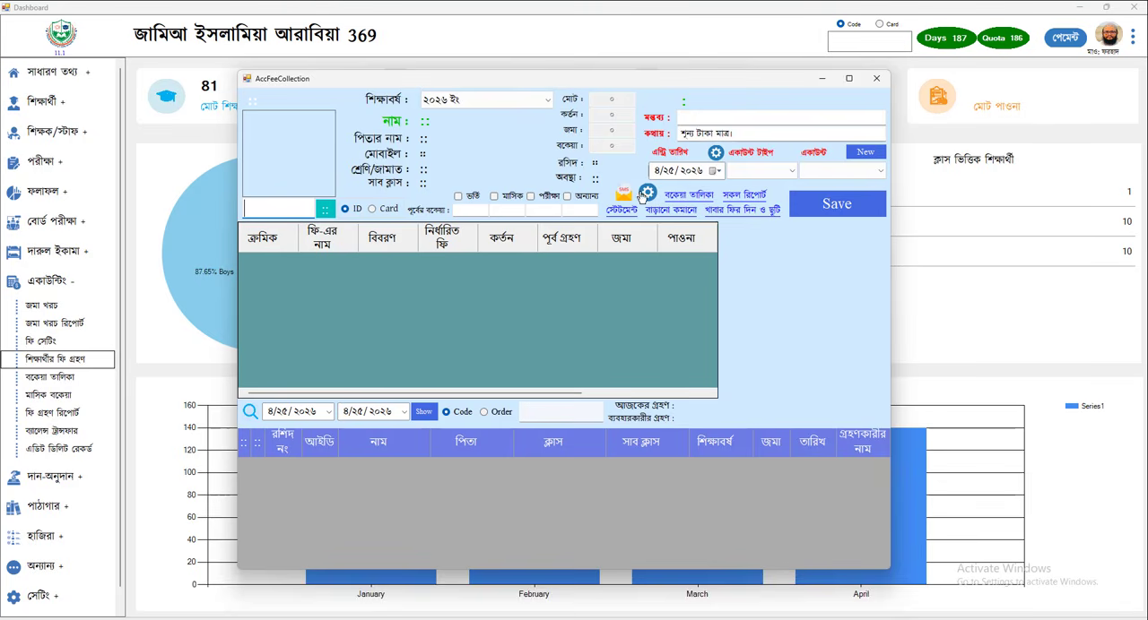
# Set the receipt type (রসিদের ধরণ) to POS Print in the fee collection settings and close the settings window.
pyautogui.click(647, 194)
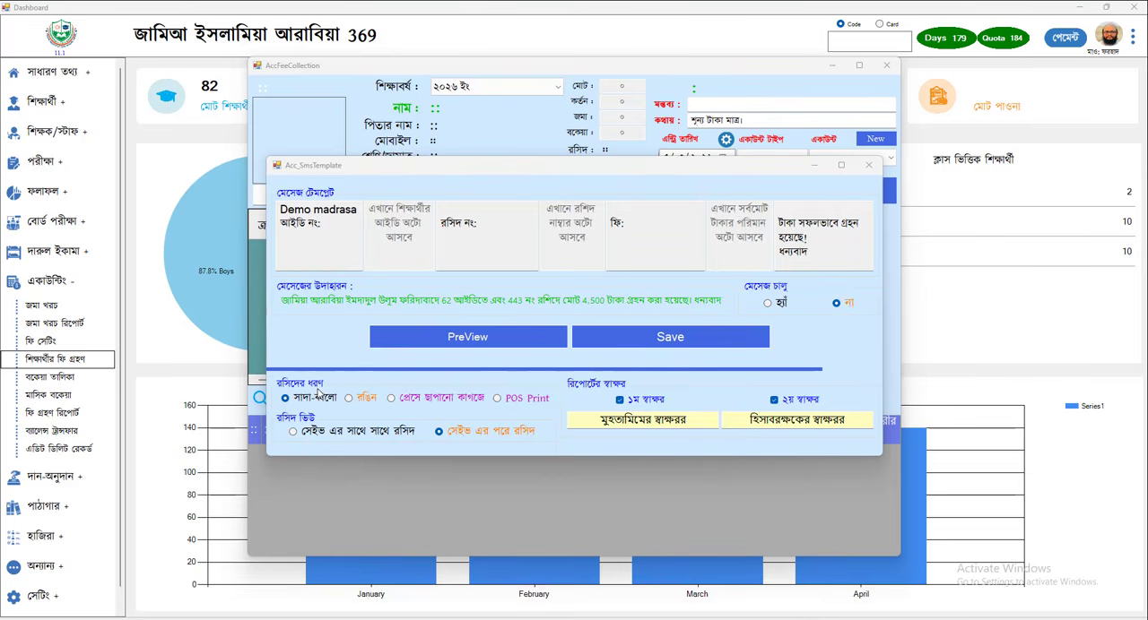
pyautogui.click(536, 403)
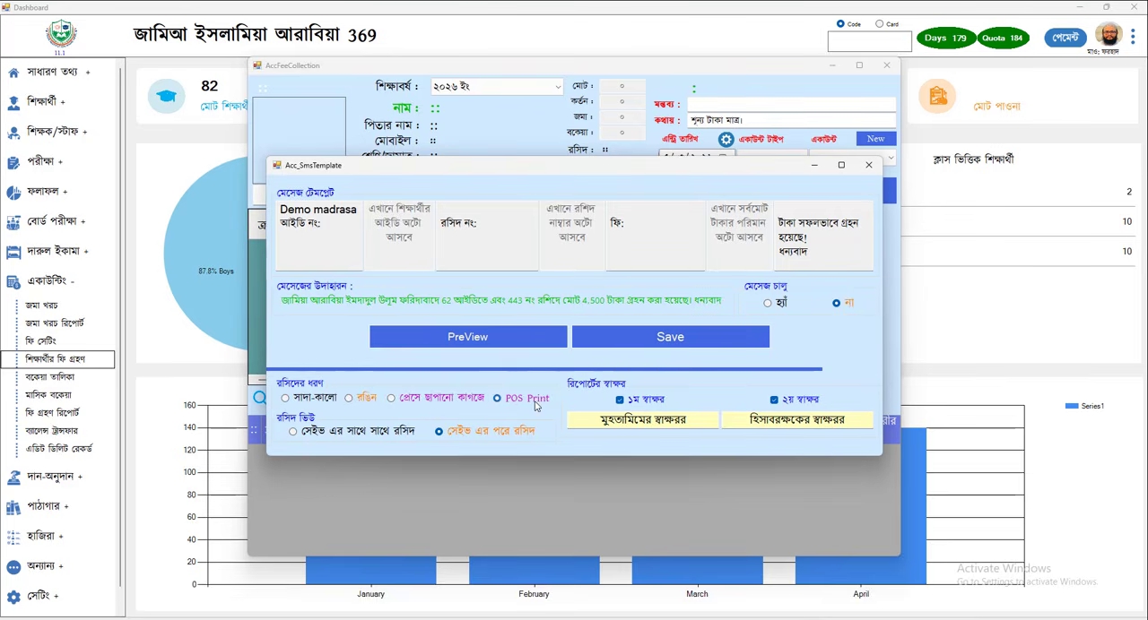
pyautogui.click(867, 165)
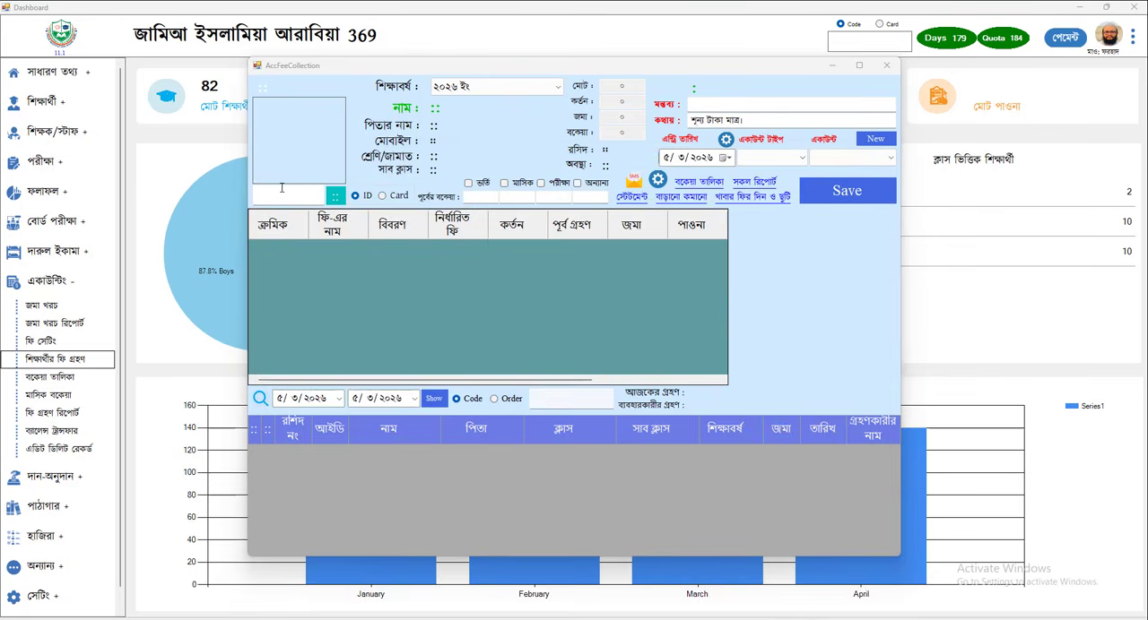
# Load the student's record by entering the student ID and add the admission fee (ভর্তি ফি) of 1000 to the collection.
pyautogui.click(281, 190)
pyautogui.write('11')
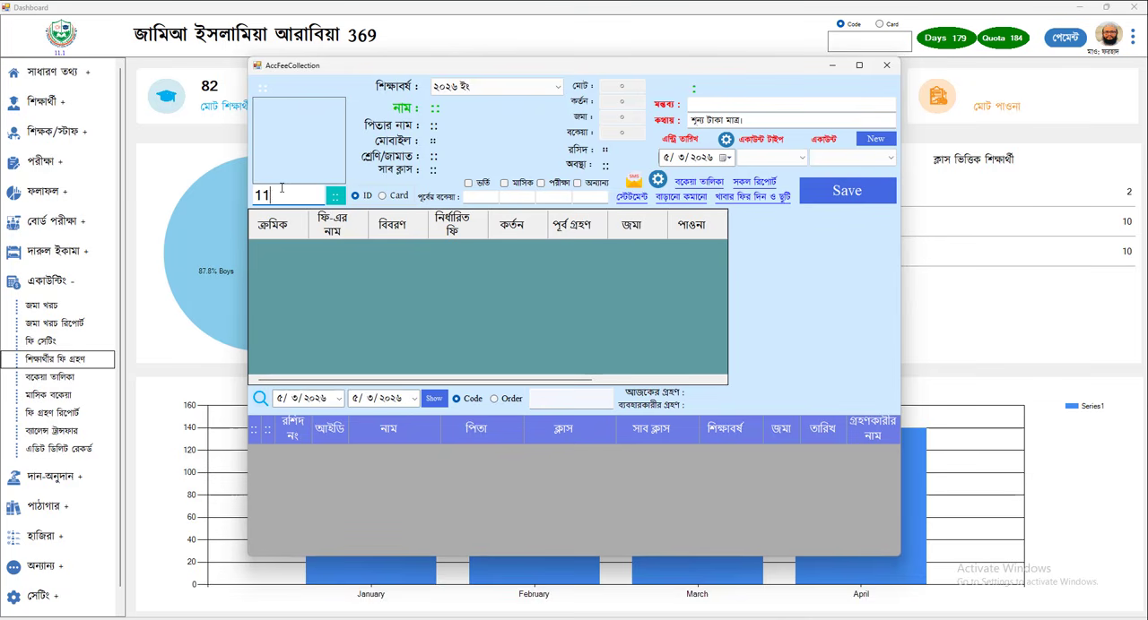
pyautogui.write('36')
pyautogui.press('Return')
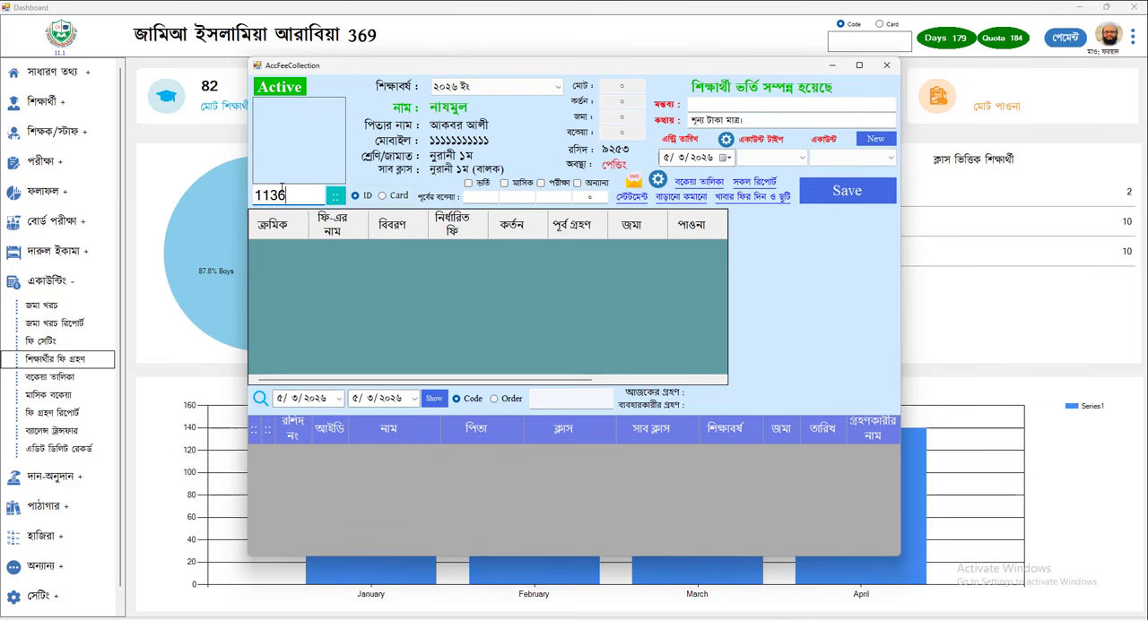
pyautogui.click(470, 185)
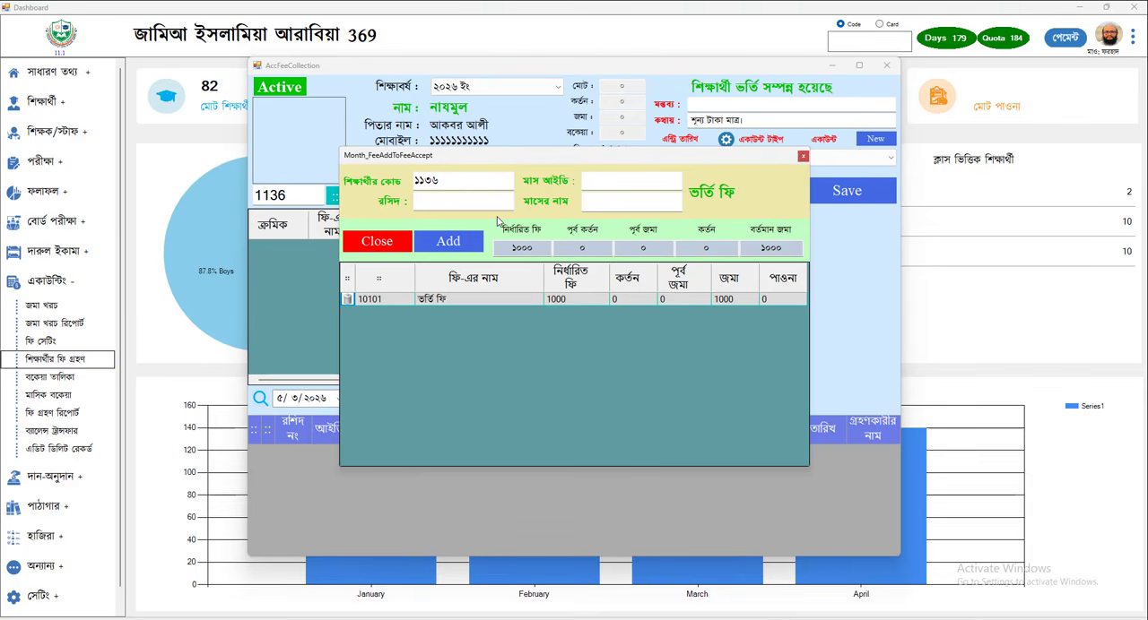
pyautogui.click(453, 245)
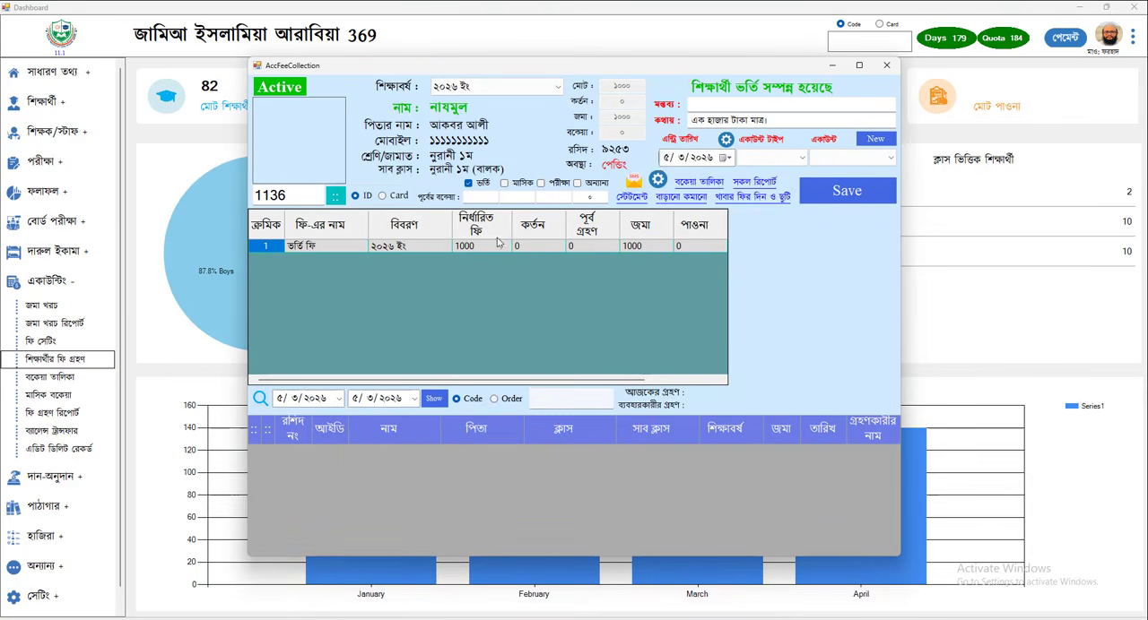
# Add the monthly fee (মাসিক ফি) of 1500 for January (জানুয়ারি) 2026 to the student's collection.
pyautogui.click(504, 184)
pyautogui.click(878, 236)
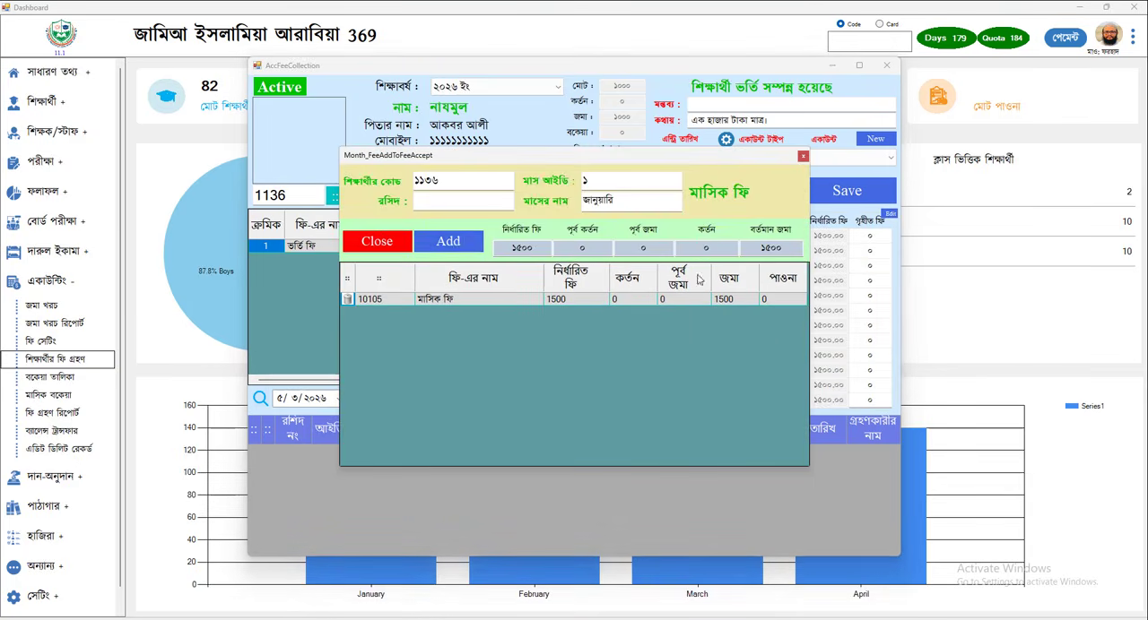
pyautogui.click(454, 244)
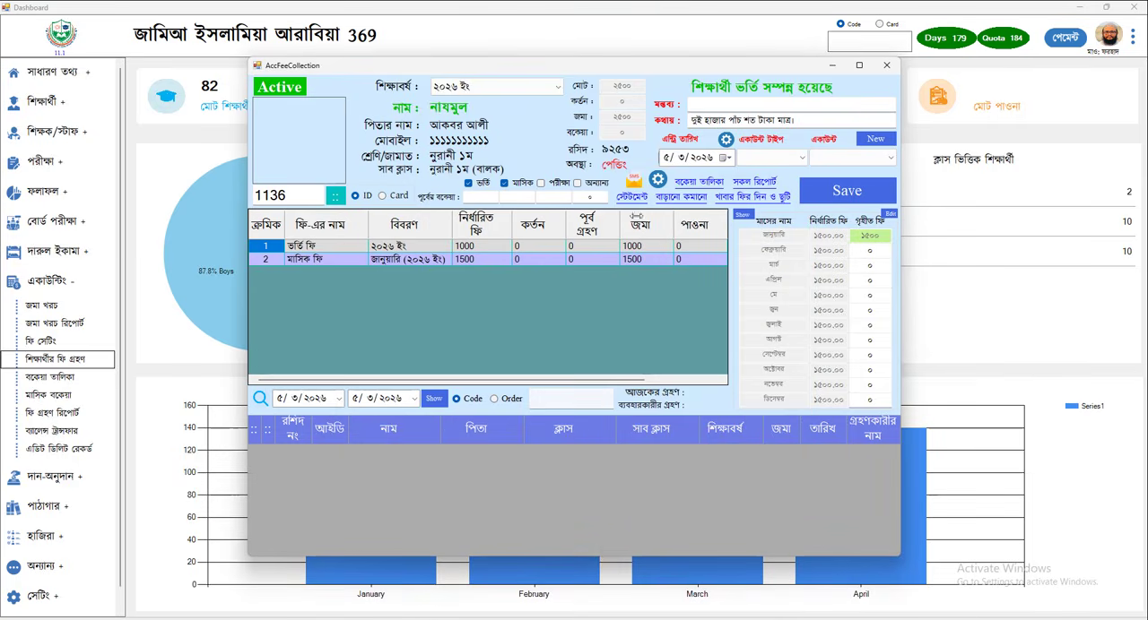
# Set the account type to ক্যাশ and the account to ক্যাশিয়ার-১, and save the fee collection.
pyautogui.click(772, 160)
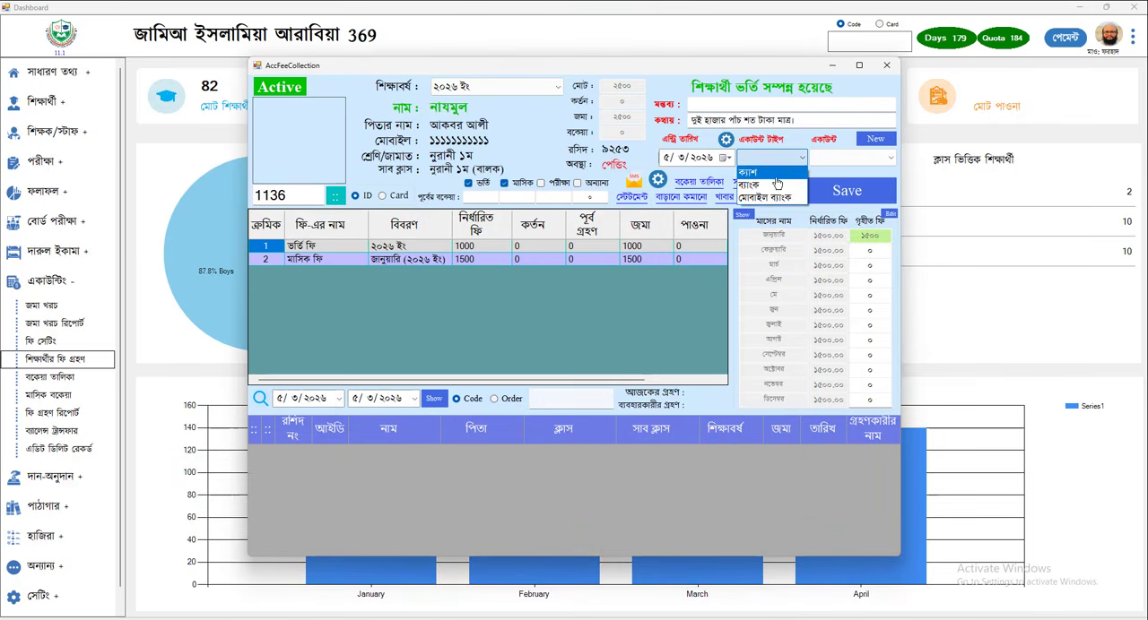
pyautogui.click(748, 172)
pyautogui.click(839, 173)
pyautogui.click(848, 192)
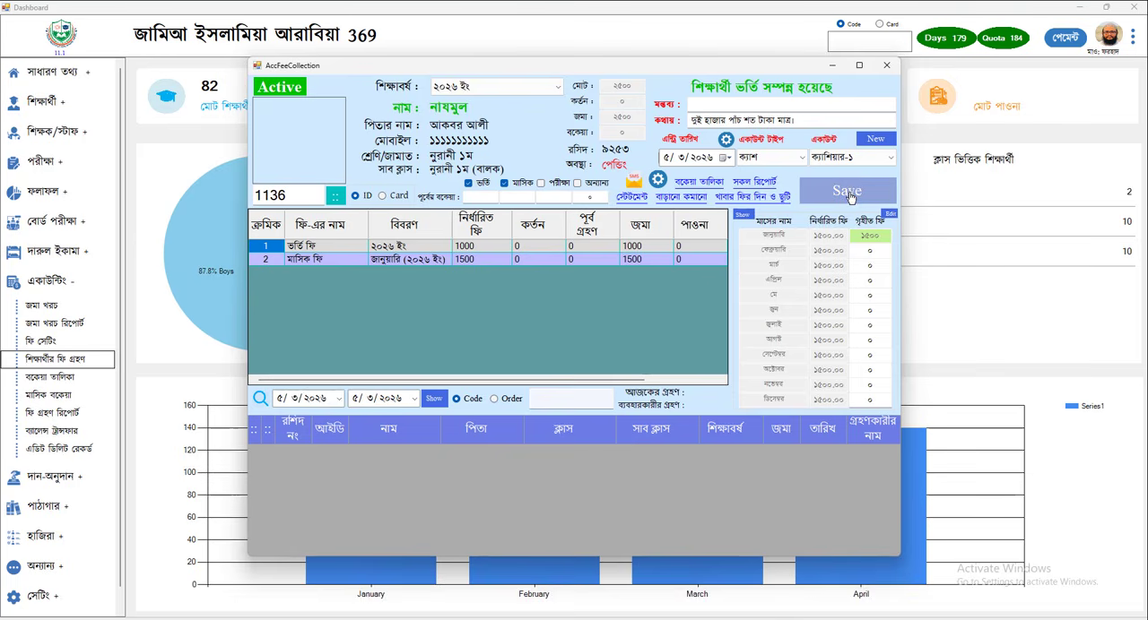
pyautogui.click(571, 359)
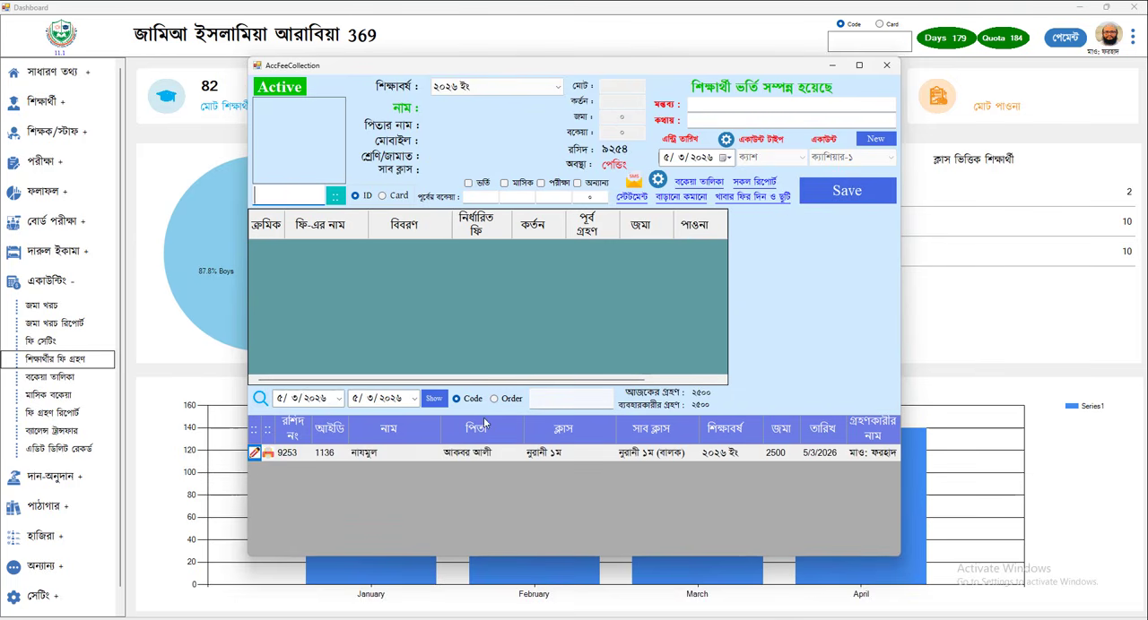
# Open the saved collection's receipt at 150% zoom and print one copy on the XP-80 printer.
pyautogui.click(267, 455)
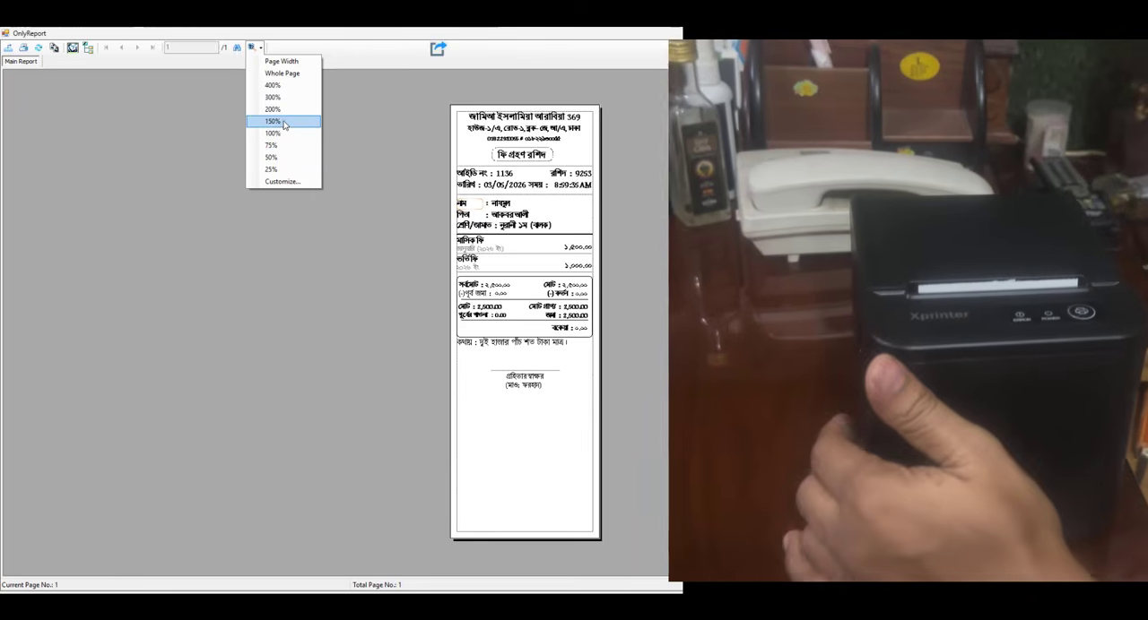
pyautogui.click(274, 121)
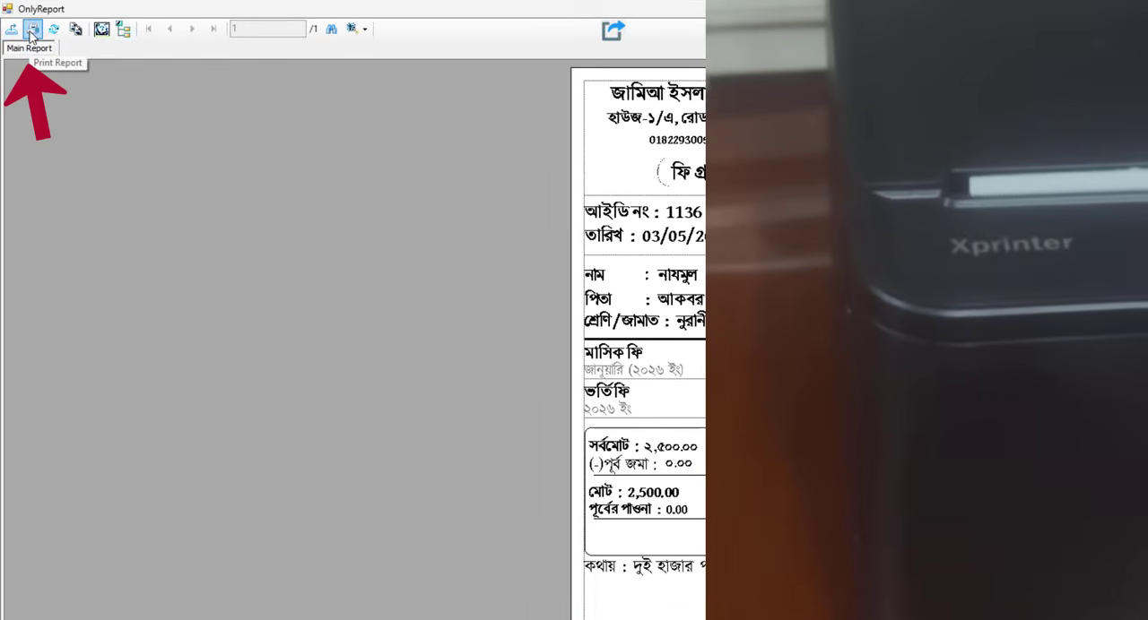
pyautogui.click(32, 30)
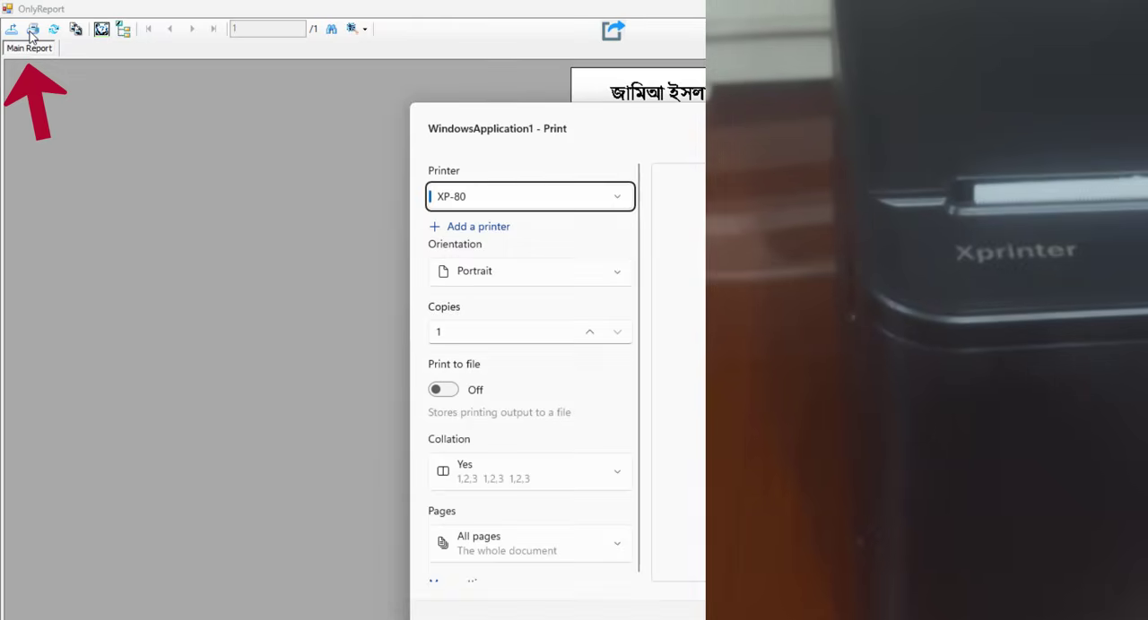
pyautogui.click(599, 536)
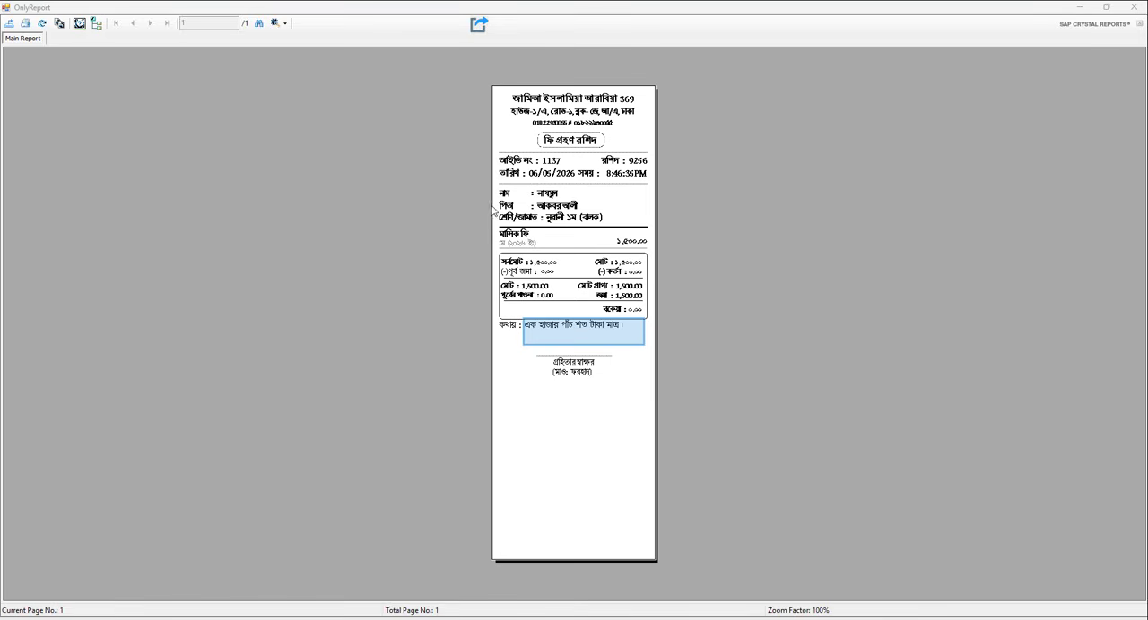
pyautogui.click(26, 25)
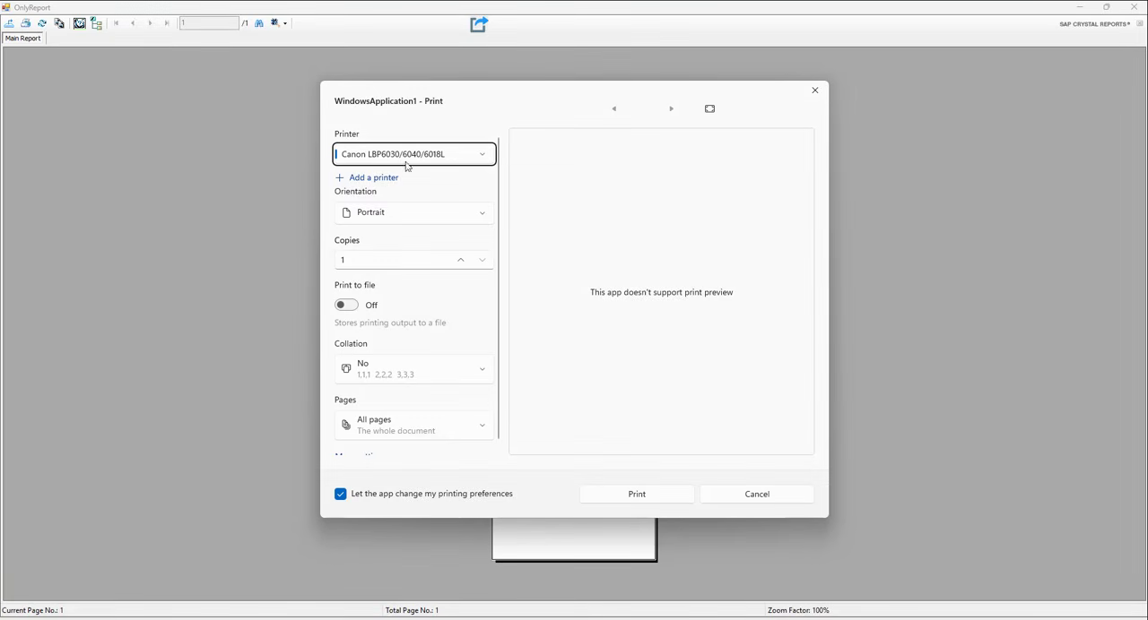
pyautogui.click(406, 156)
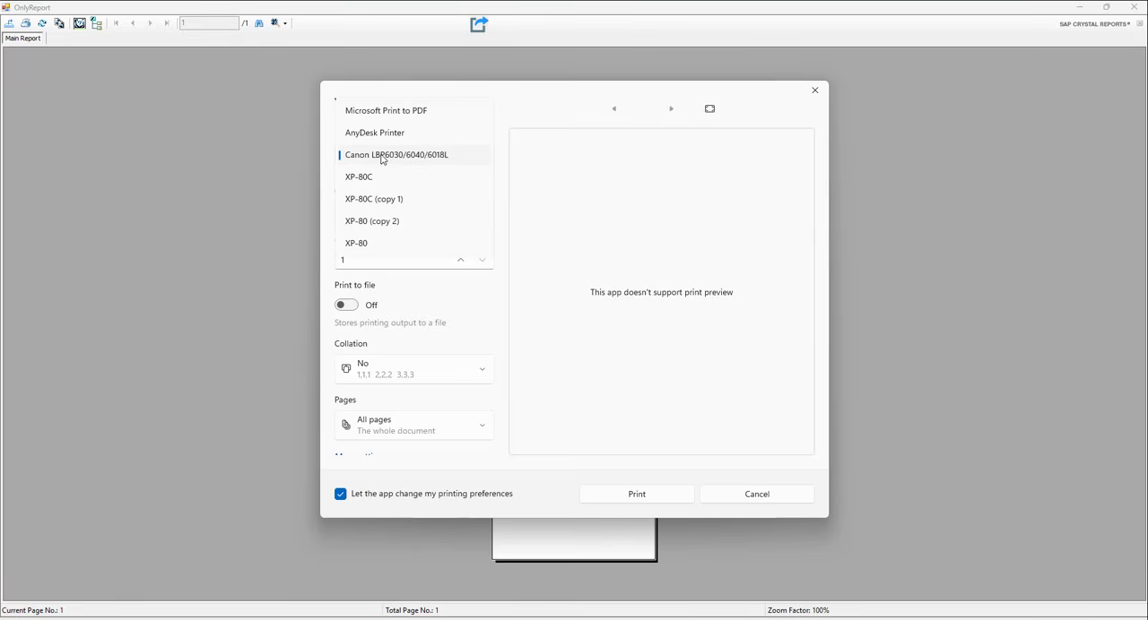
pyautogui.click(363, 178)
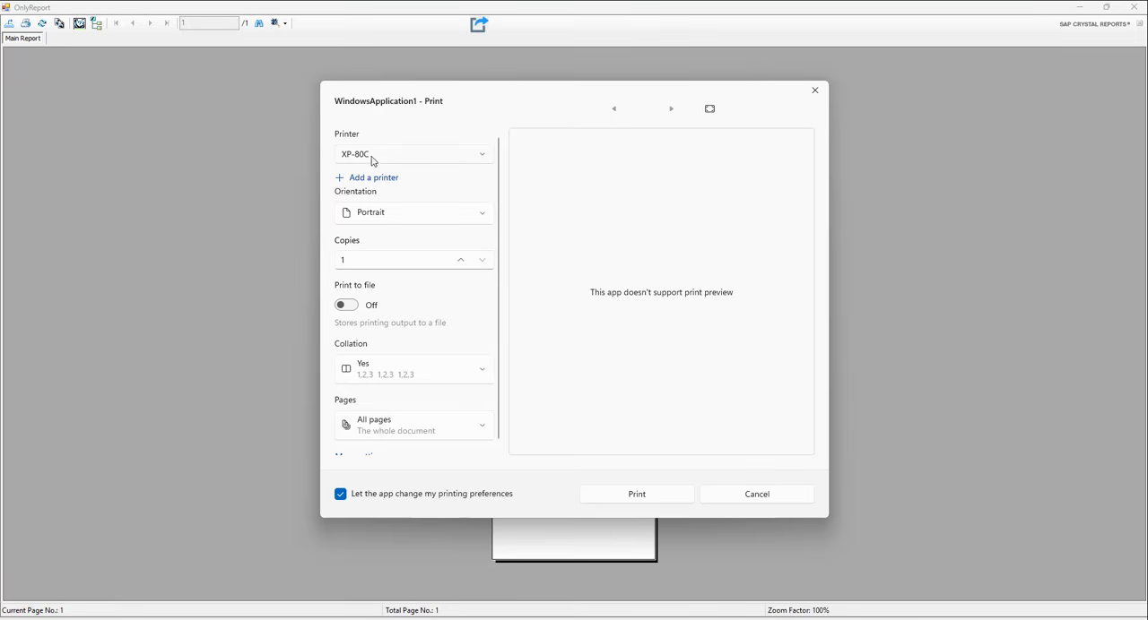
pyautogui.click(373, 158)
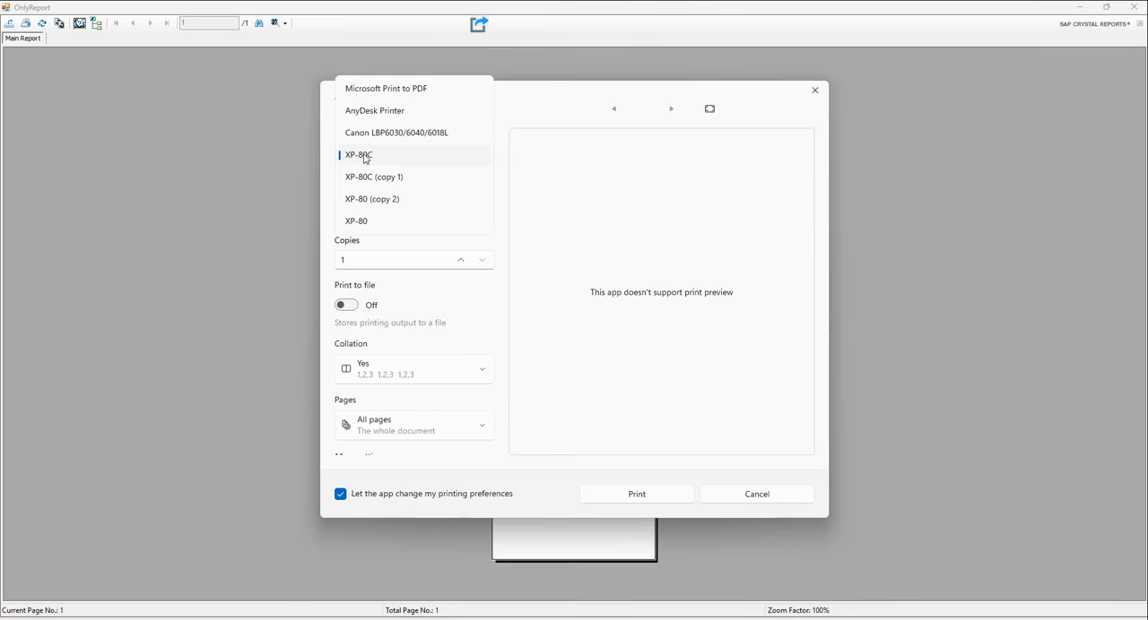
pyautogui.click(813, 92)
# Switch to the Windows Printers & scanners settings and remove the XP-80C (copy 1) printer.
pyautogui.press('super')
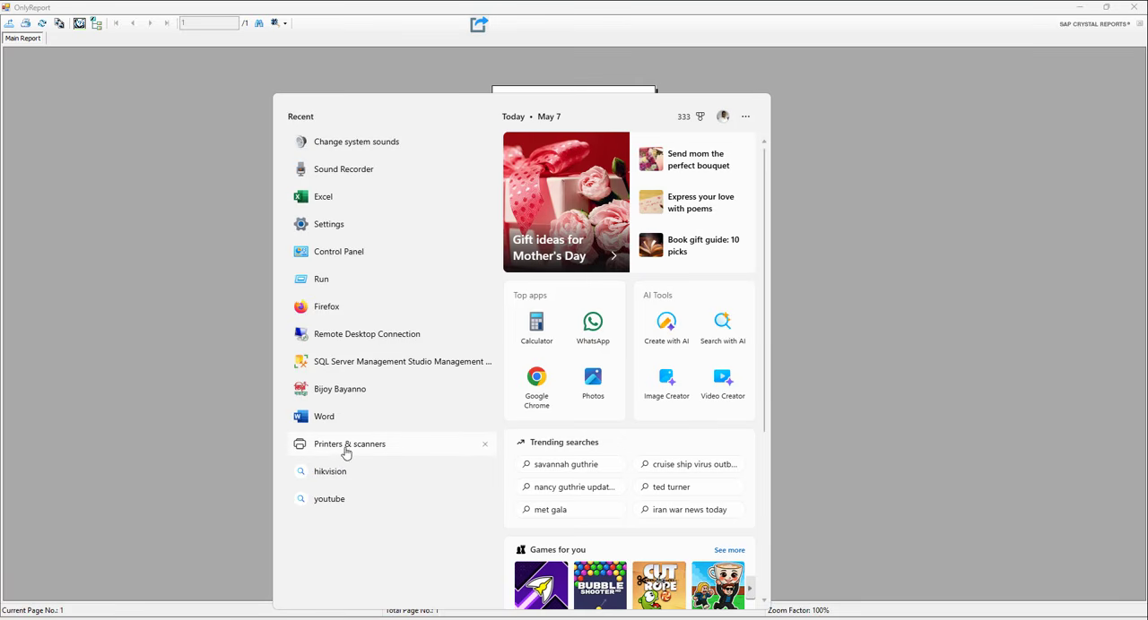
pyautogui.click(344, 450)
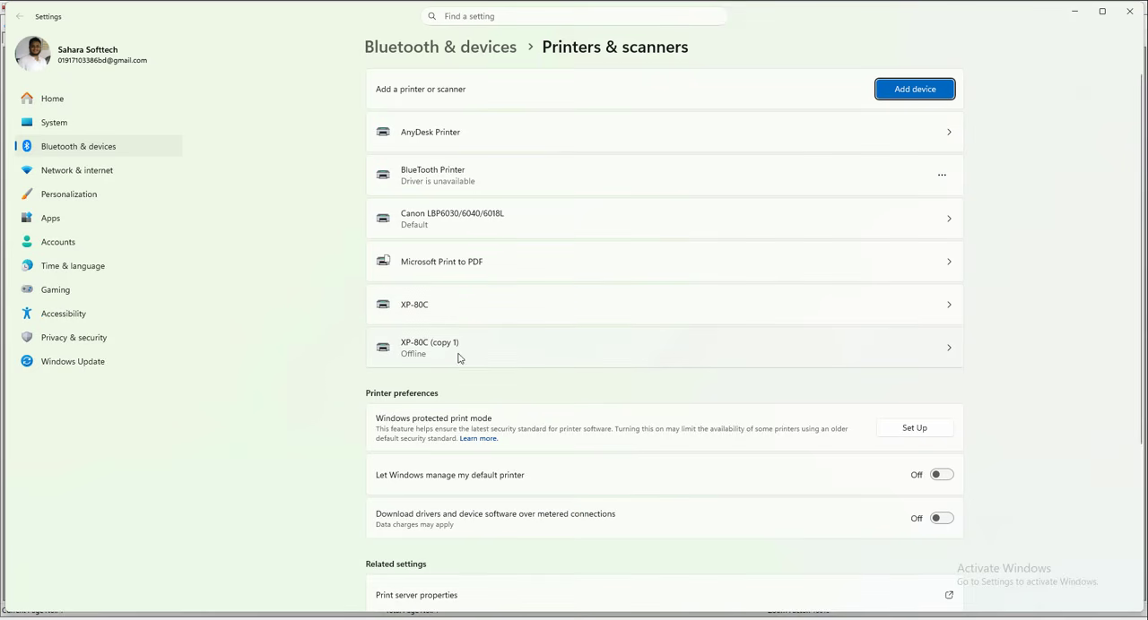
pyautogui.click(947, 352)
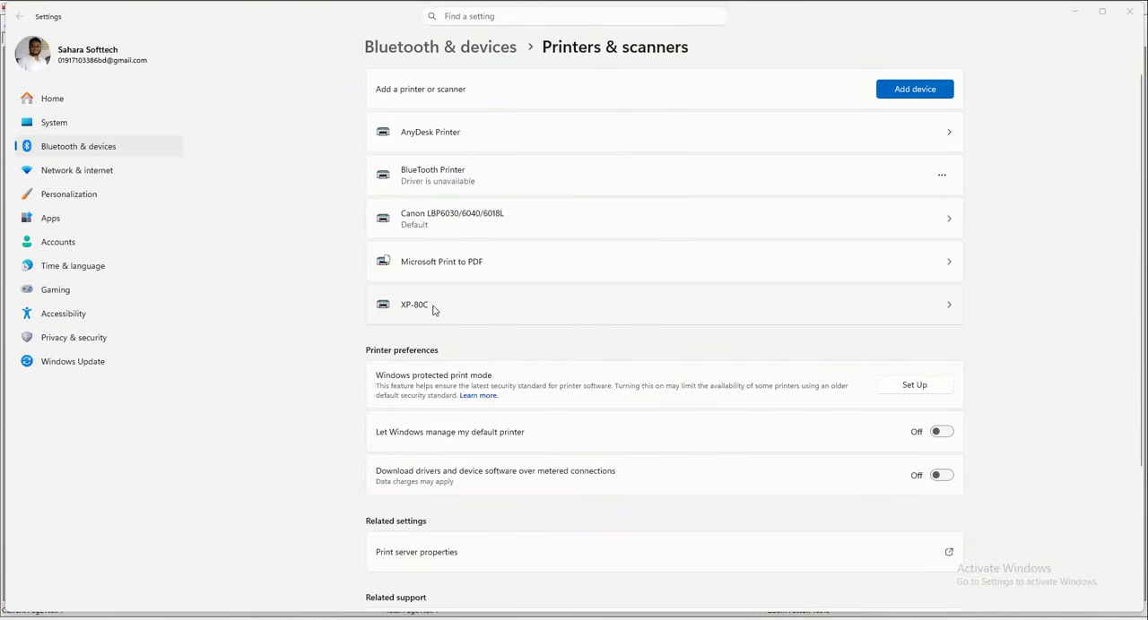
# Set XP-80C as the Windows default printer and check the printer selection in the receipt's print dialog.
pyautogui.click(584, 307)
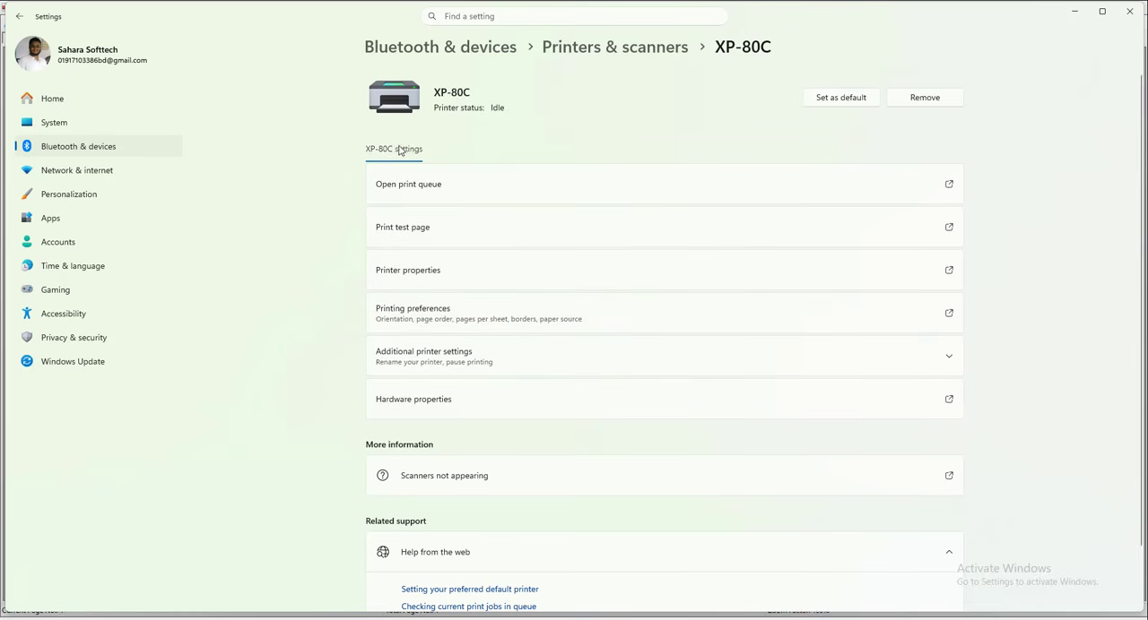
pyautogui.click(834, 105)
pyautogui.click(1130, 11)
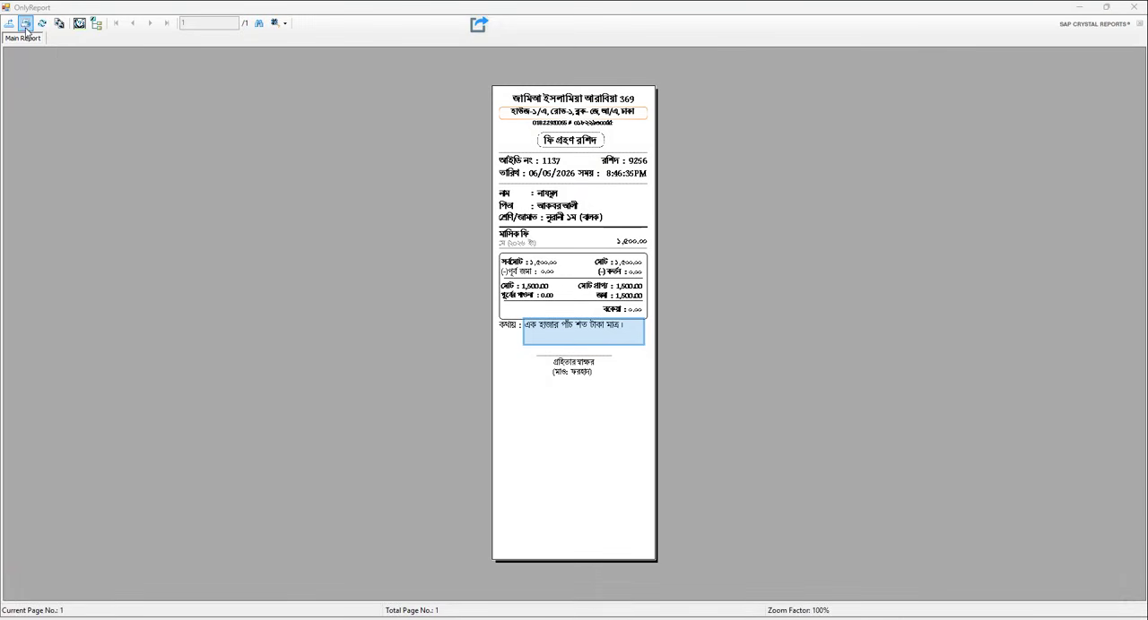
pyautogui.click(25, 23)
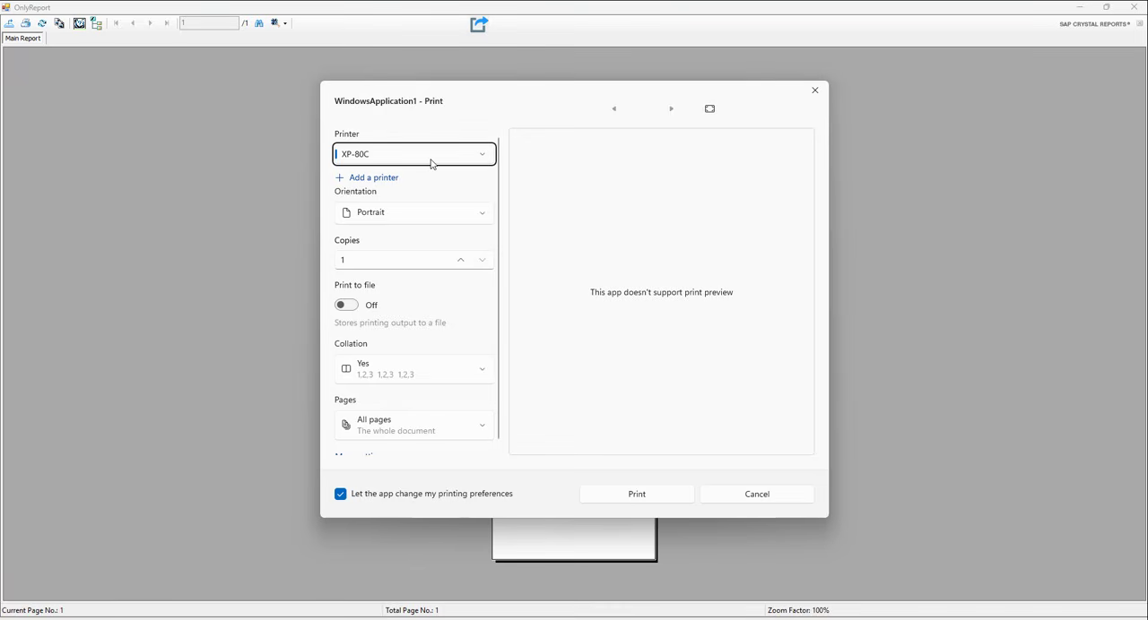
pyautogui.click(814, 90)
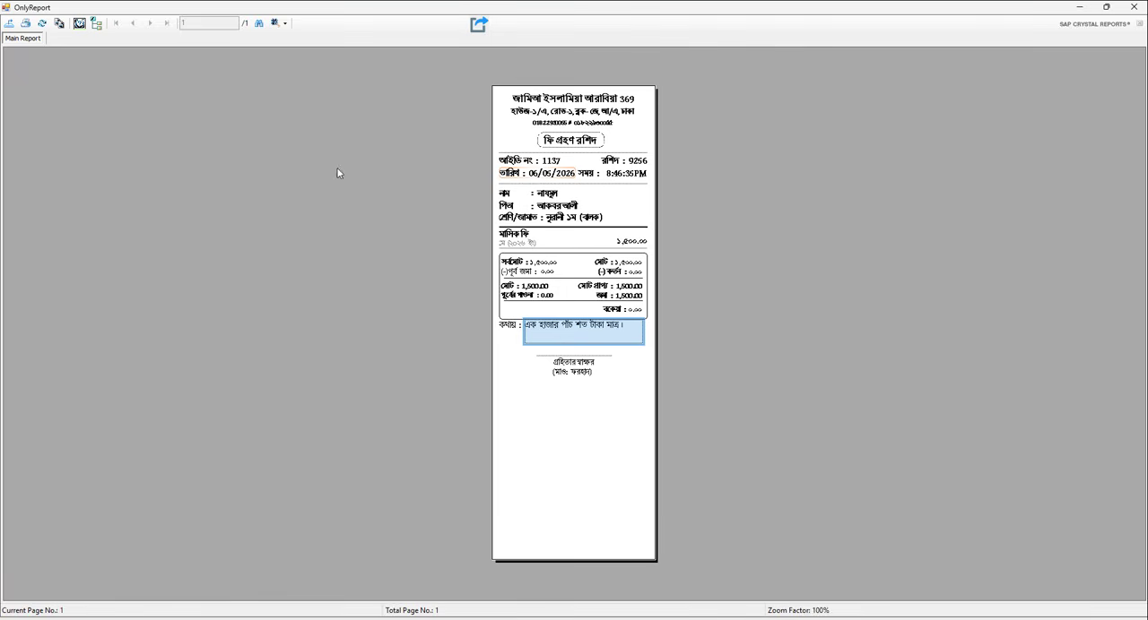
# Set the receipt's paper size to 80(72.1) x 210 mm in the XP-80C advanced options and accept the printing preferences.
pyautogui.click(25, 23)
pyautogui.scroll(-1, 414, 299)
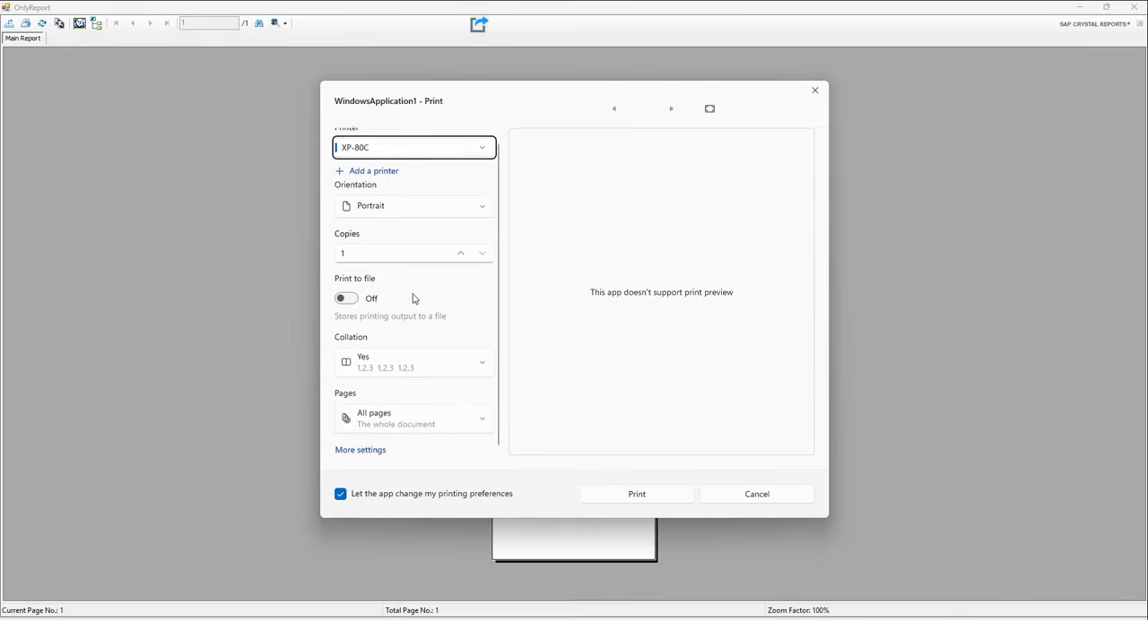
pyautogui.click(361, 452)
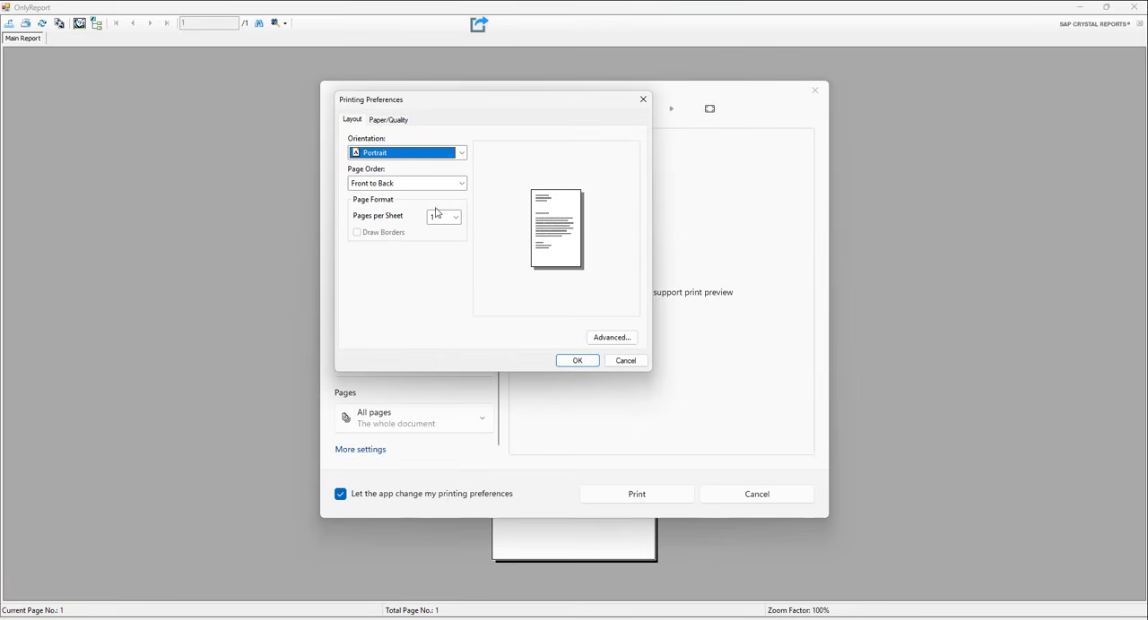
pyautogui.click(604, 338)
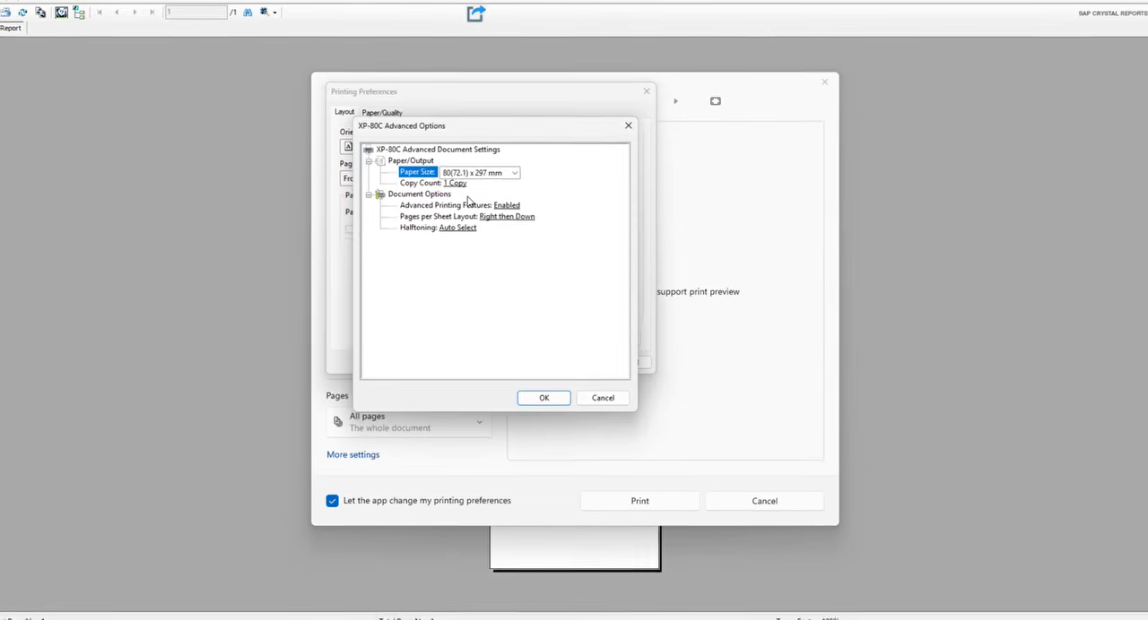
pyautogui.click(472, 169)
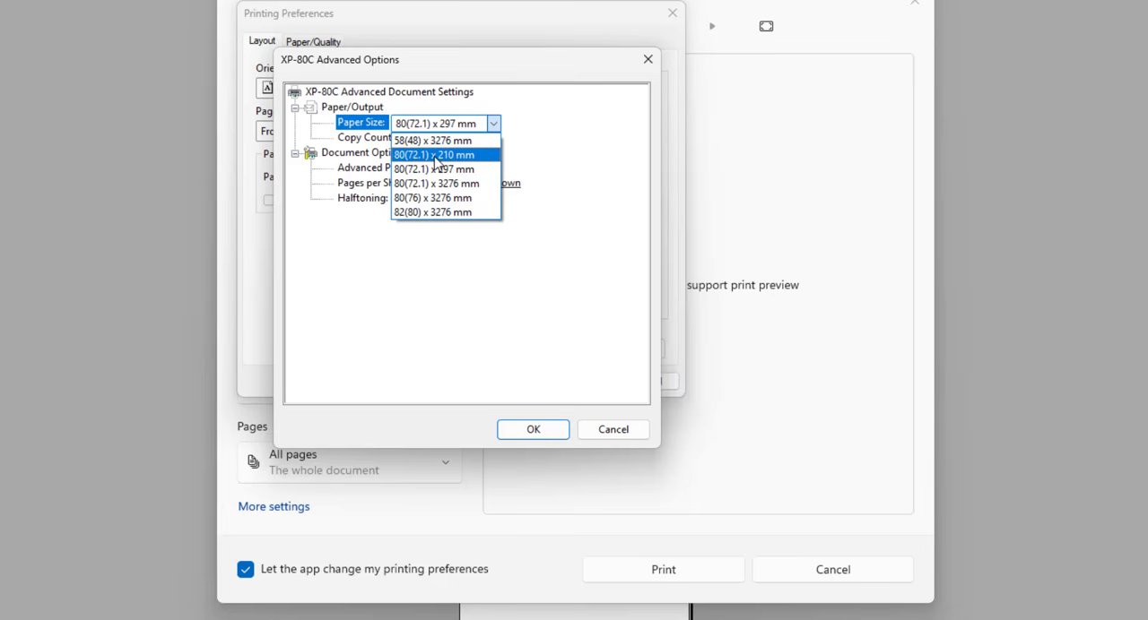
pyautogui.click(451, 155)
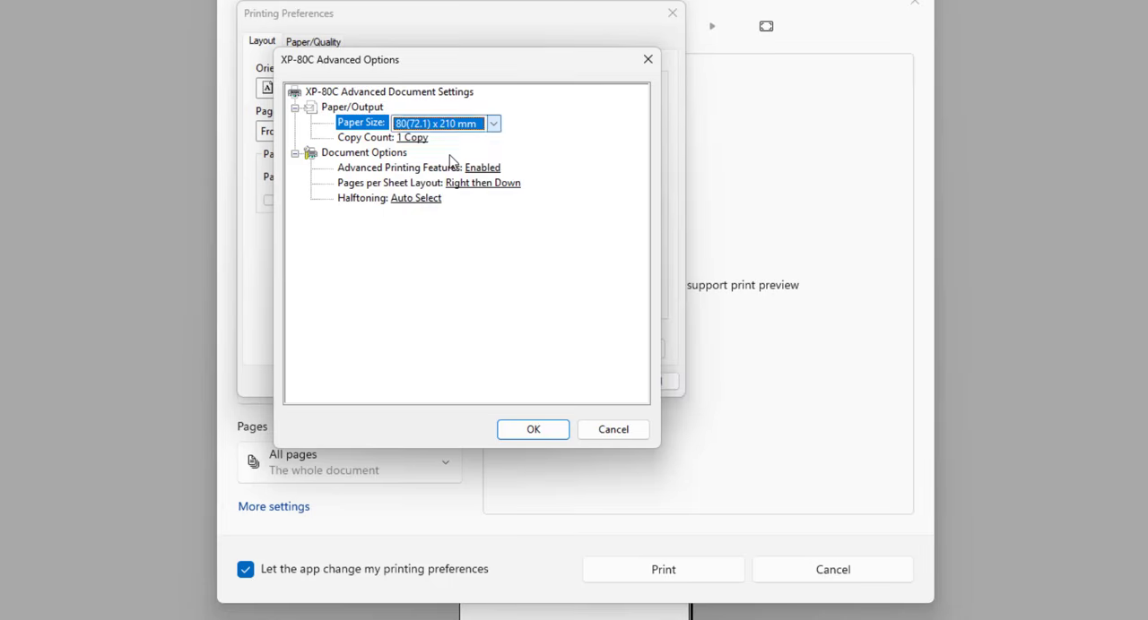
pyautogui.click(534, 430)
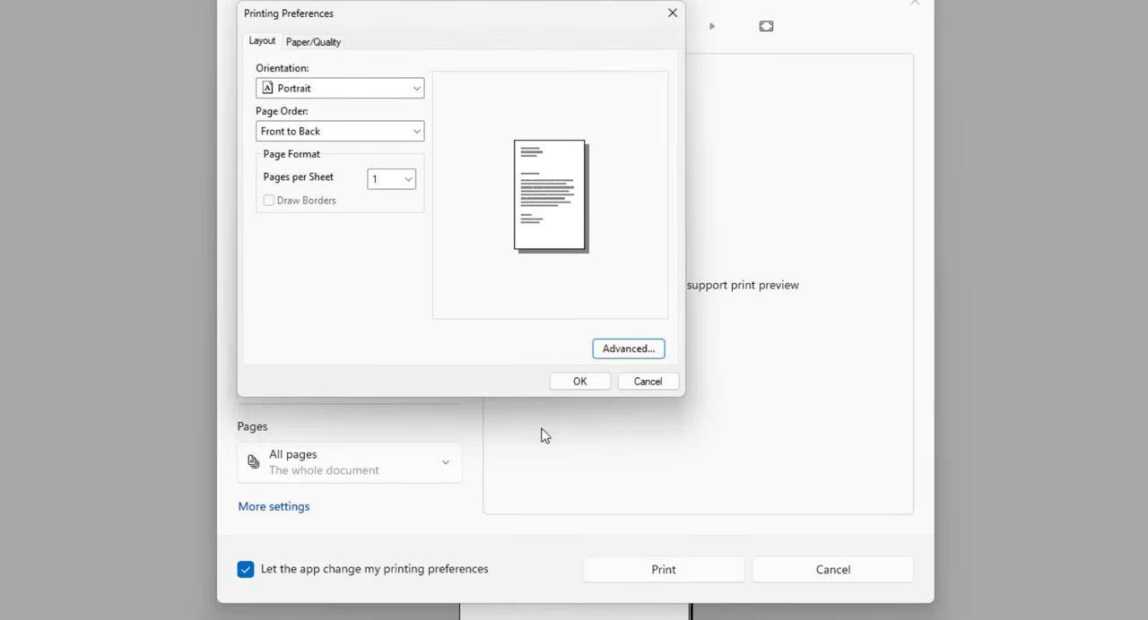
pyautogui.click(577, 381)
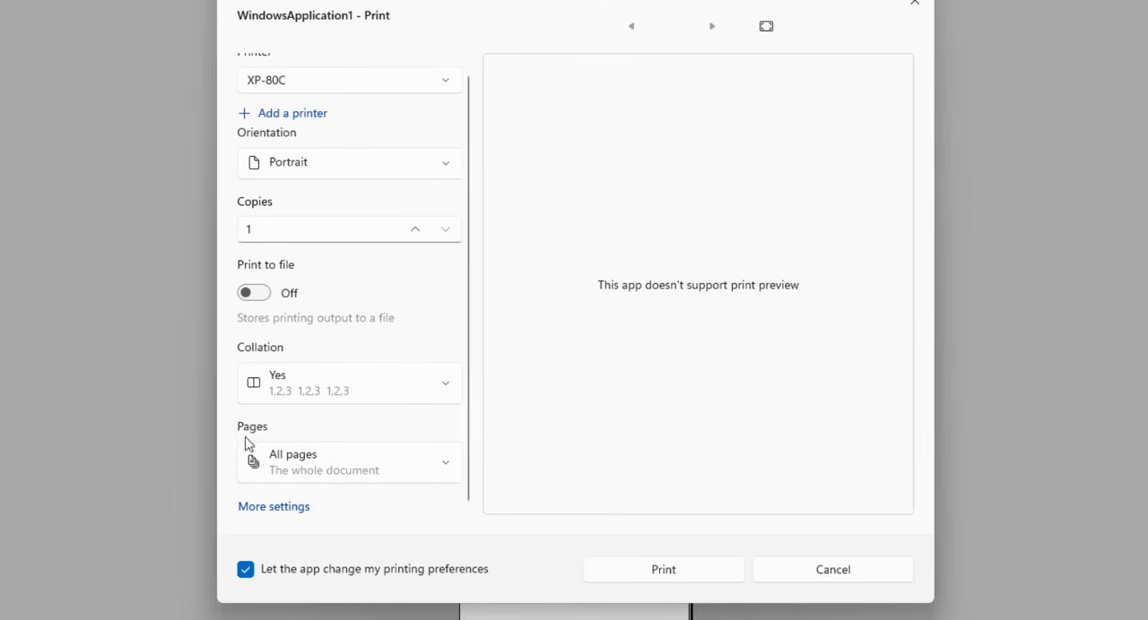